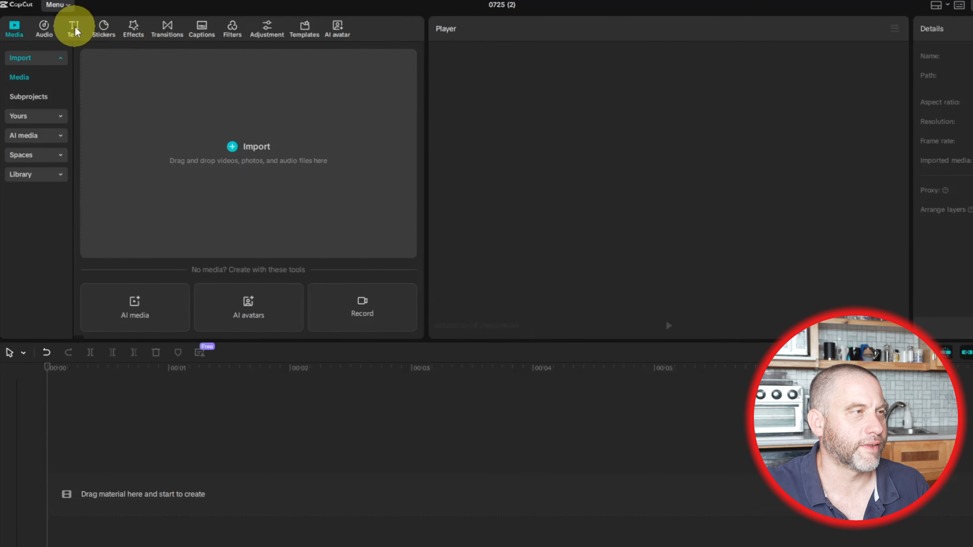
# Add a default text clip at the start of the timeline and shorten it to 00:00:02:12
pyautogui.click(74, 28)
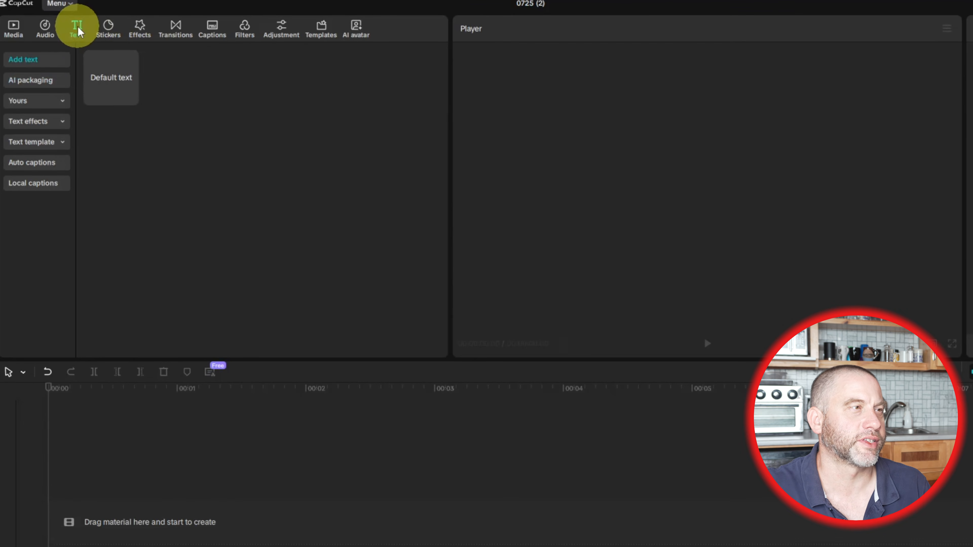
pyautogui.moveTo(128, 100)
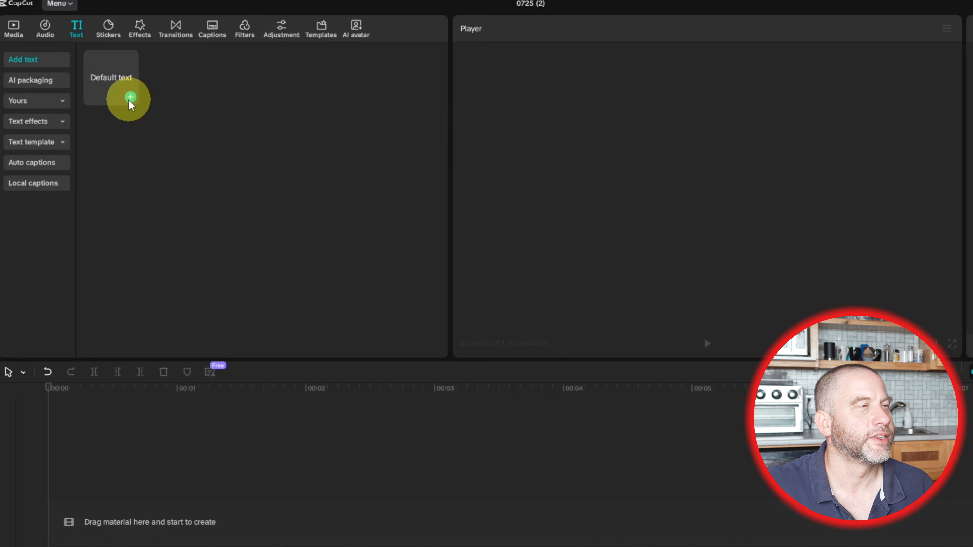
pyautogui.click(130, 98)
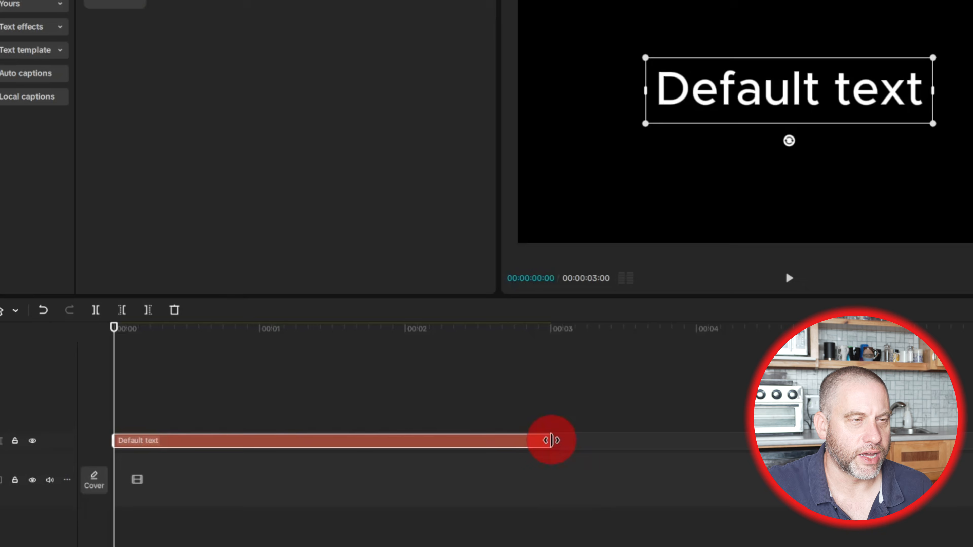
pyautogui.moveTo(551, 440)
pyautogui.mouseDown()
pyautogui.moveTo(470, 436)
pyautogui.moveTo(479, 436)
pyautogui.mouseUp()
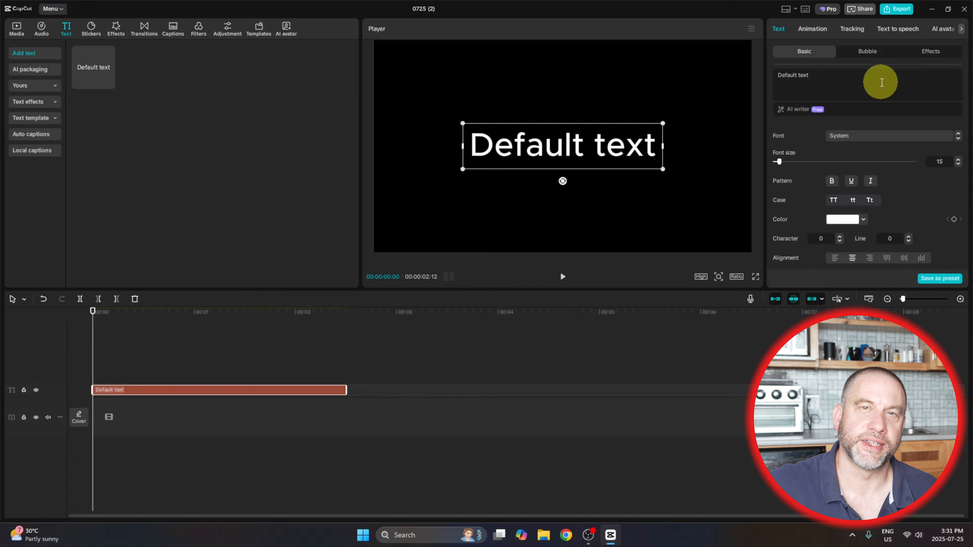
# Replace the default text with "Smooth Text" and set its font to Arial Black
pyautogui.moveTo(836, 79); pyautogui.dragTo(776, 76)
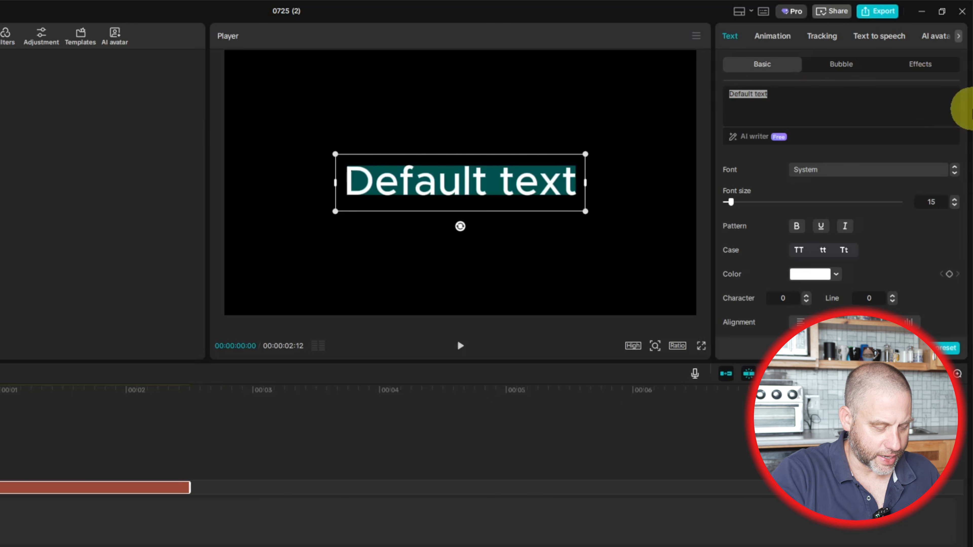
pyautogui.write('S')
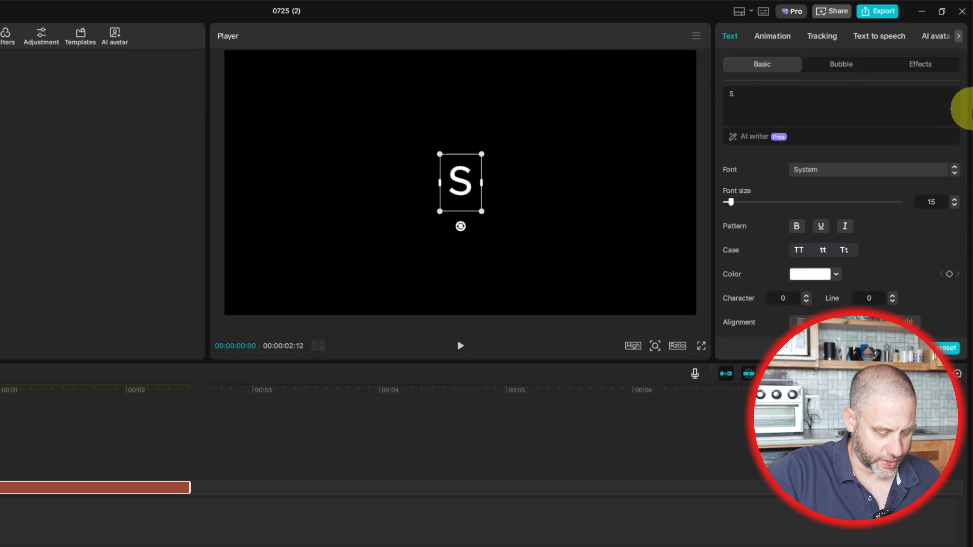
pyautogui.write('mooth Text')
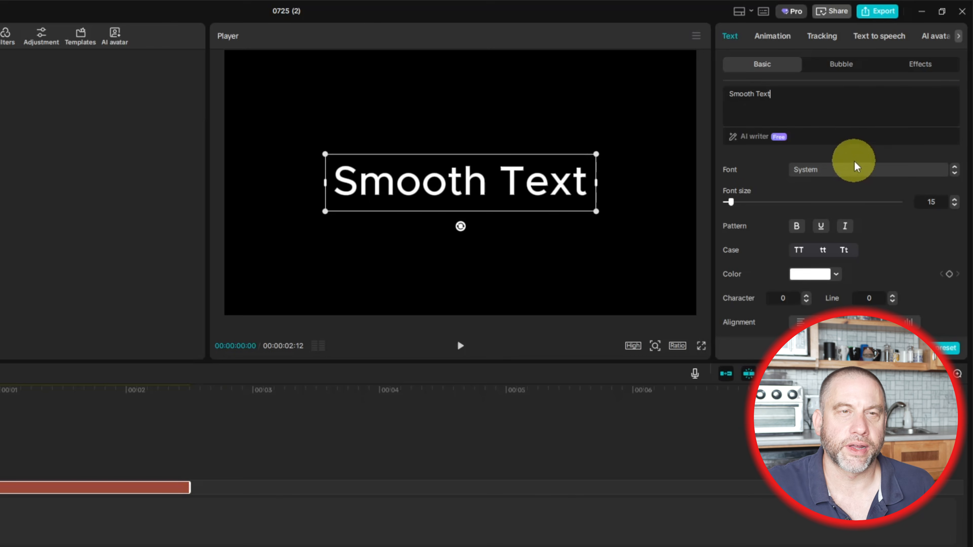
pyautogui.click(854, 174)
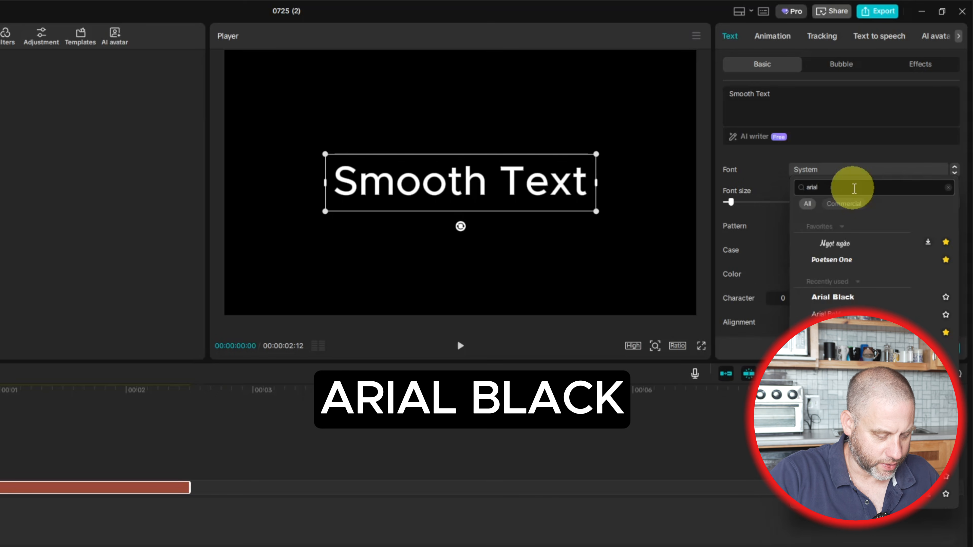
pyautogui.write('arial black')
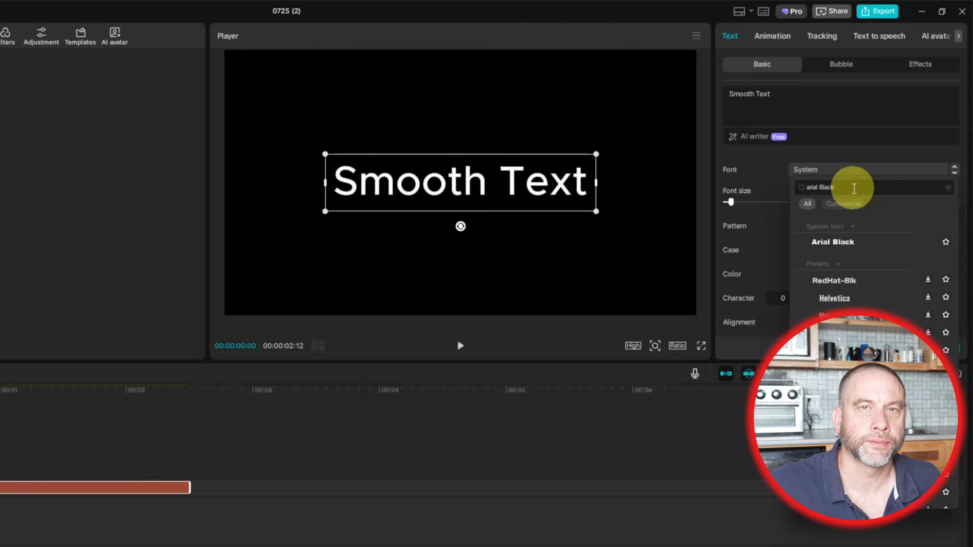
pyautogui.click(840, 243)
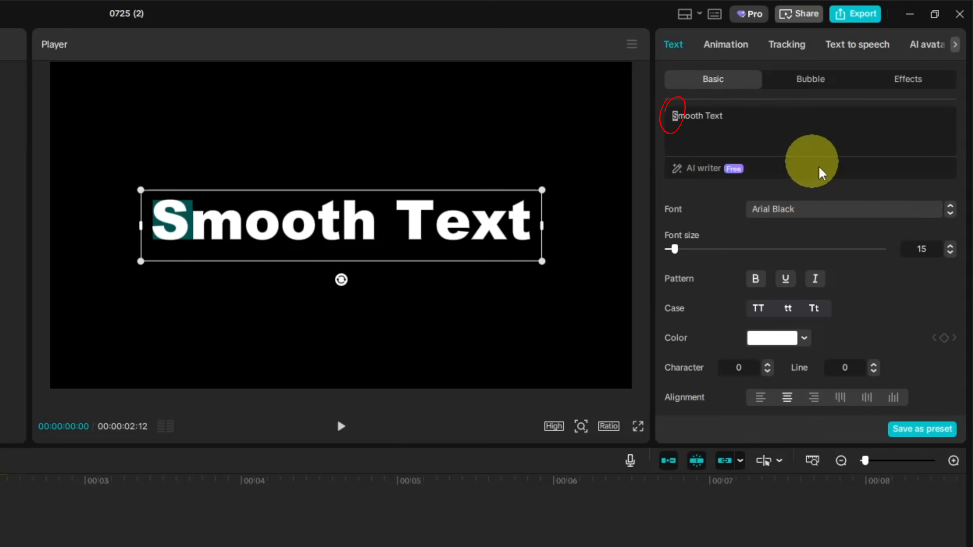
# Color the first letter and then the whole word "Smooth" red (EC1D1D)
pyautogui.click(804, 339)
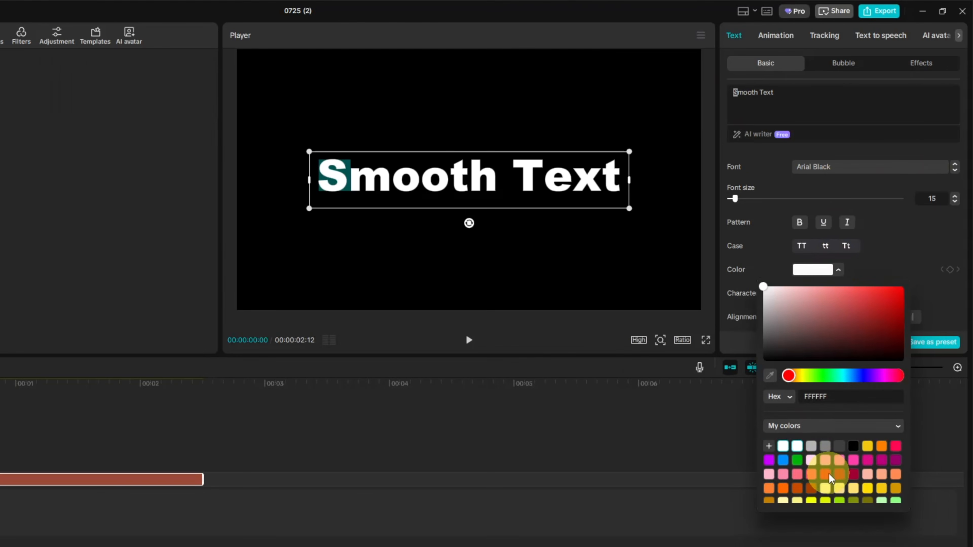
pyautogui.click(828, 476)
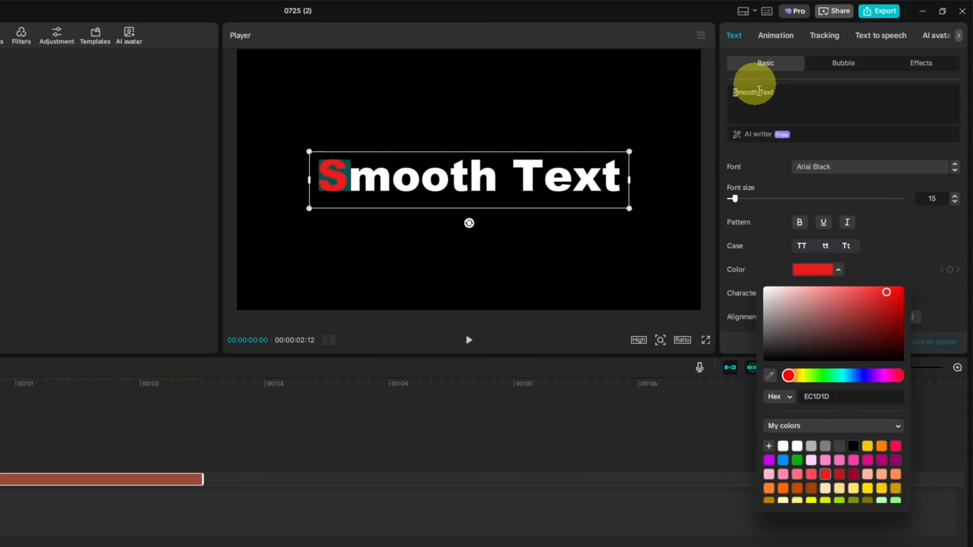
pyautogui.moveTo(754, 92); pyautogui.dragTo(740, 89)
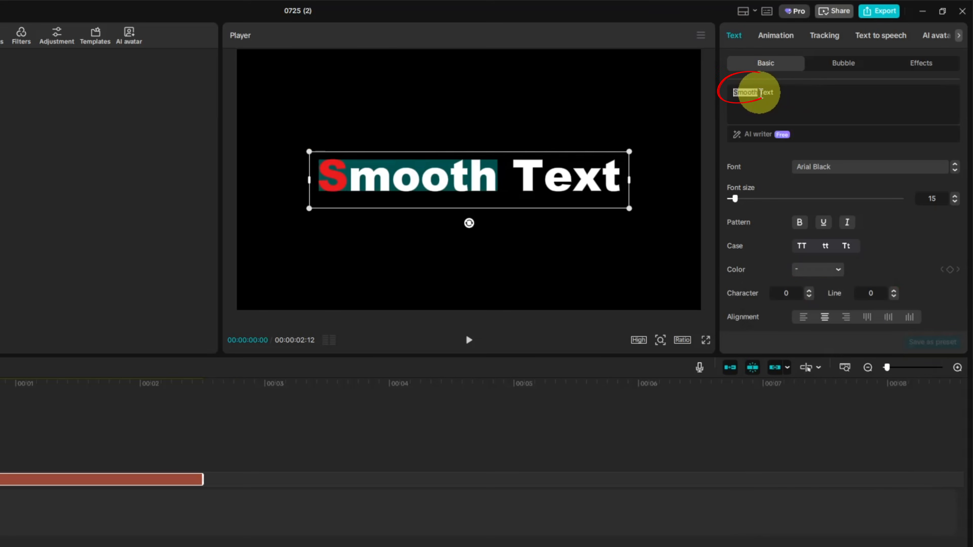
pyautogui.click(838, 271)
pyautogui.click(824, 476)
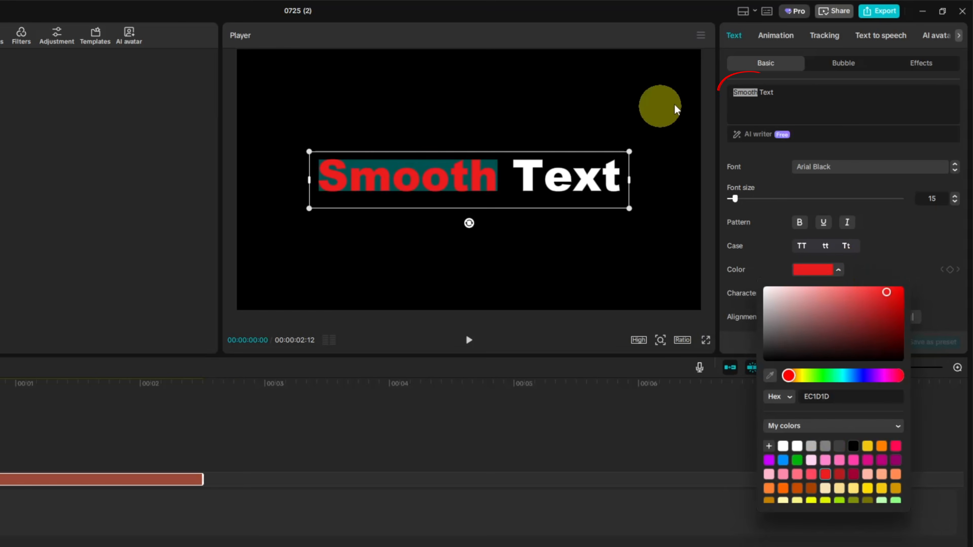
pyautogui.click(785, 112)
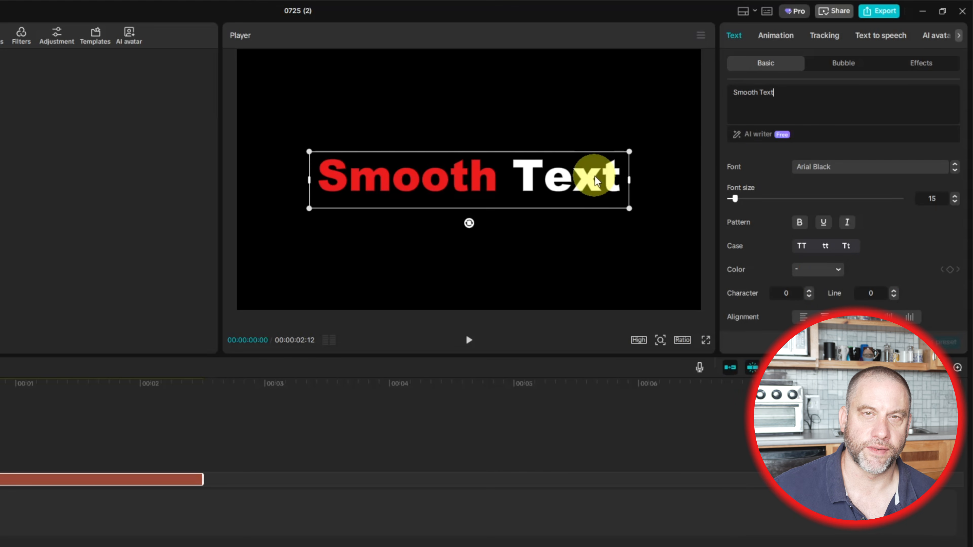
# Apply the Bounce Left entrance animation to the text with a duration of 2.0 s
pyautogui.click(775, 35)
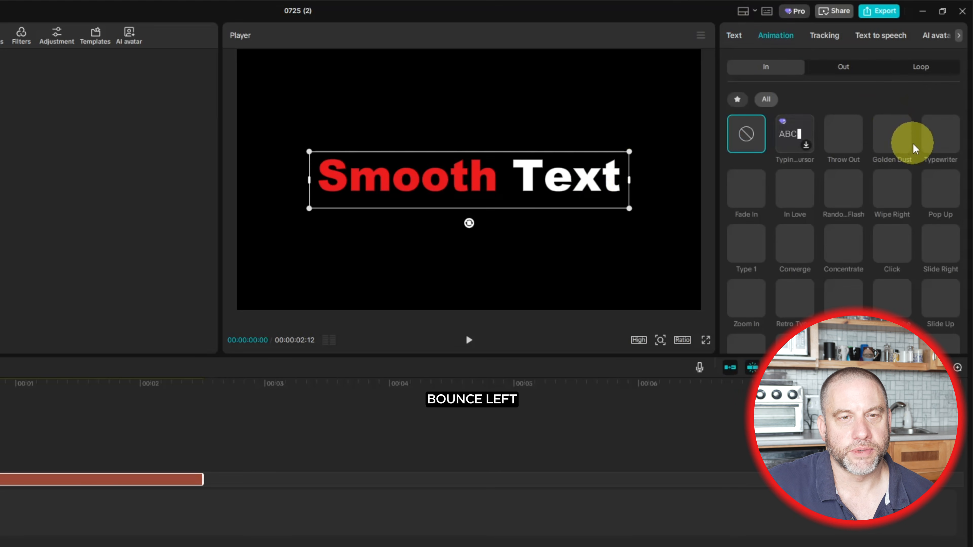
pyautogui.scroll(-5, 904, 149)
pyautogui.scroll(-3, 914, 148)
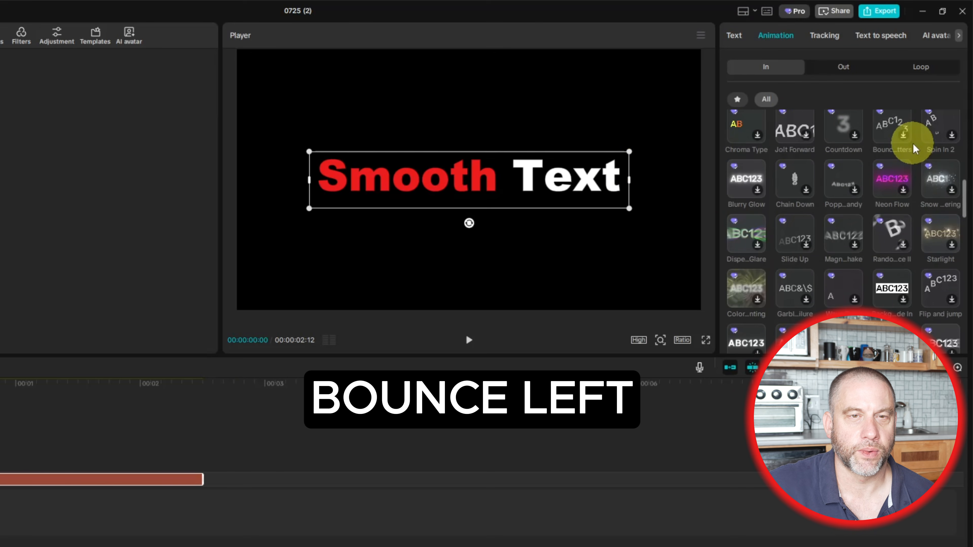
pyautogui.scroll(-3, 942, 200)
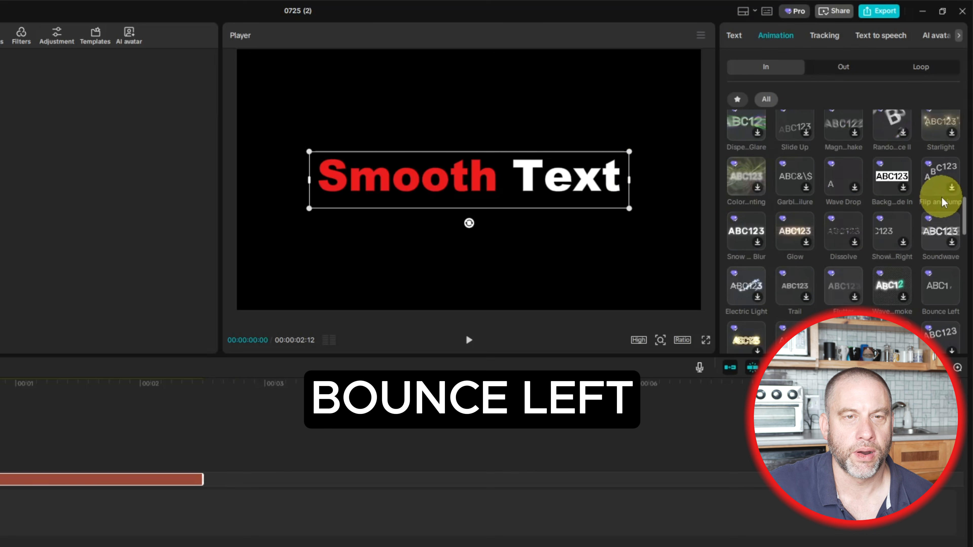
pyautogui.click(940, 286)
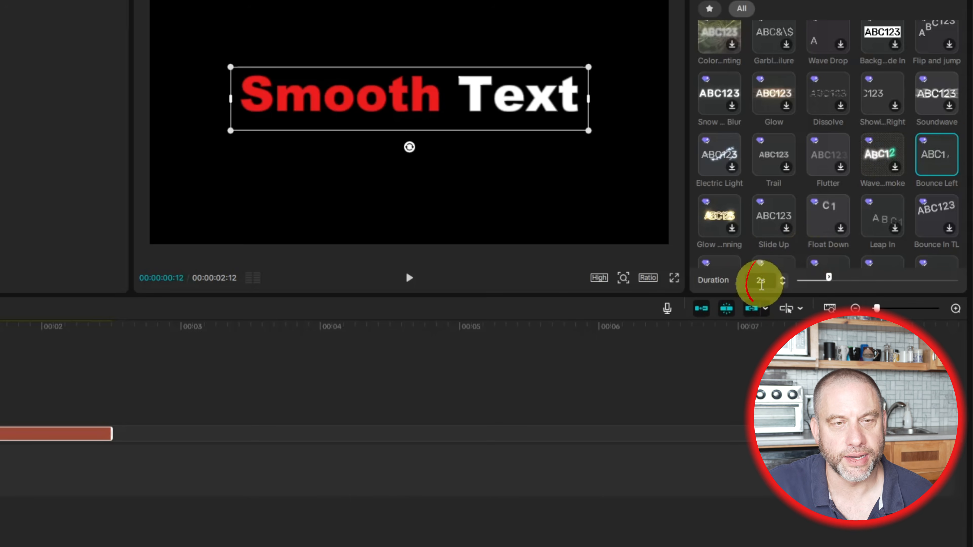
pyautogui.press('Return')
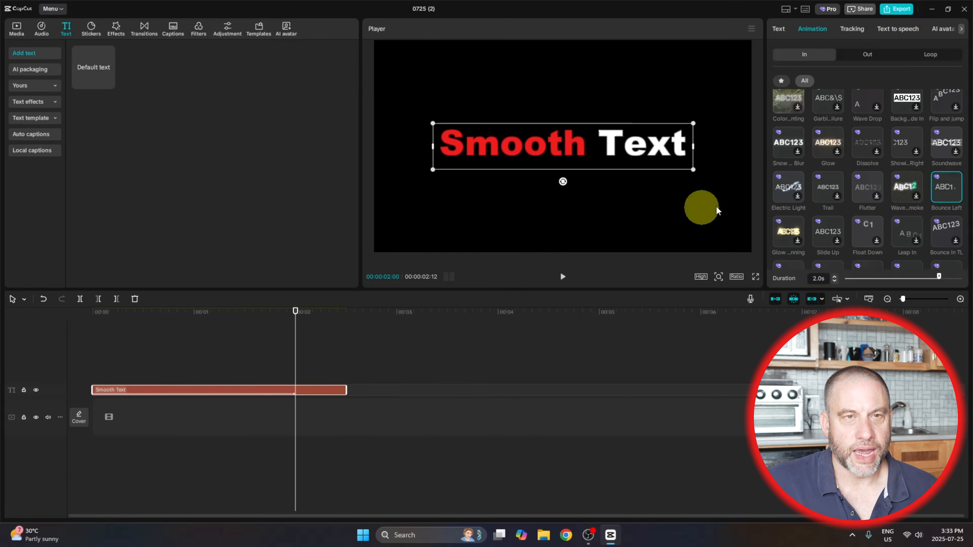
# Enable the first glow style on the text and play the animation from the start of the clip
pyautogui.click(781, 29)
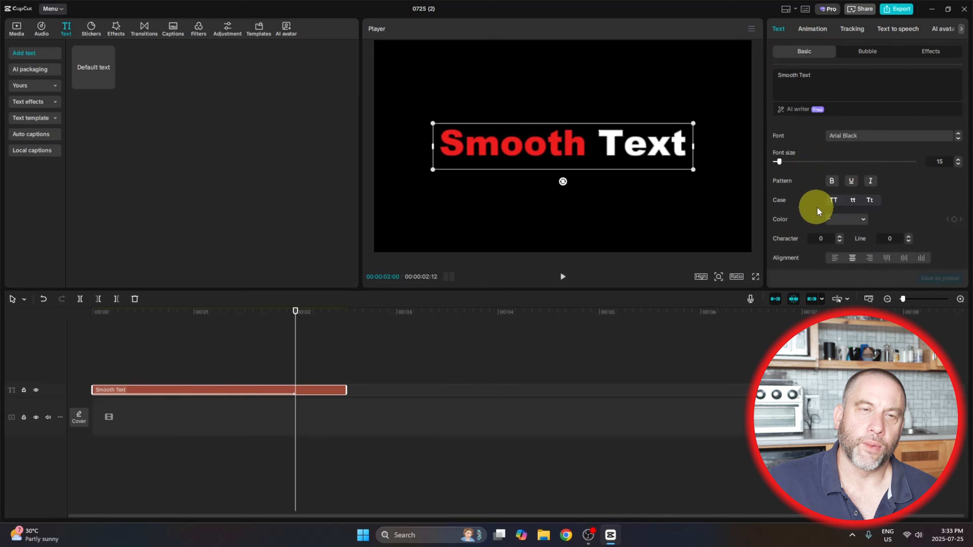
pyautogui.scroll(-6, 818, 207)
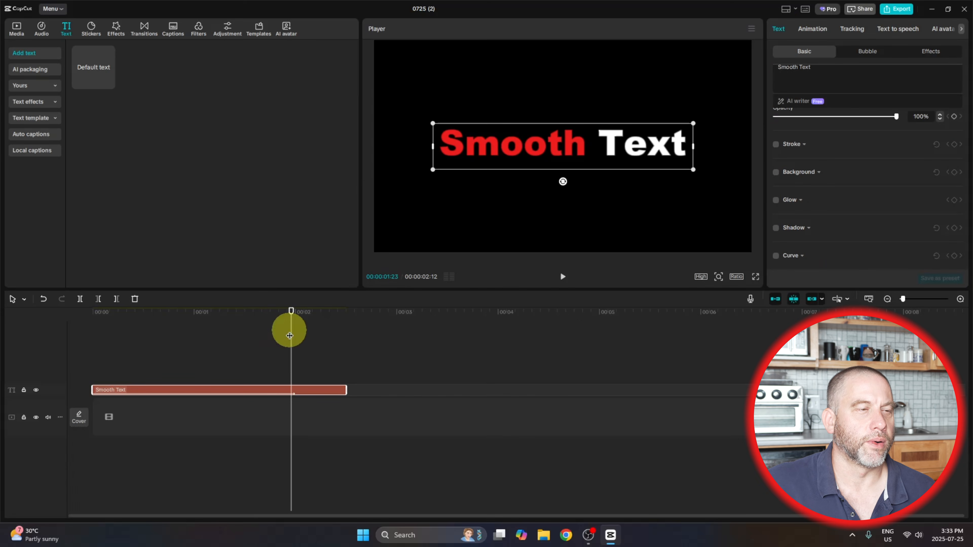
pyautogui.moveTo(289, 336); pyautogui.dragTo(18, 331)
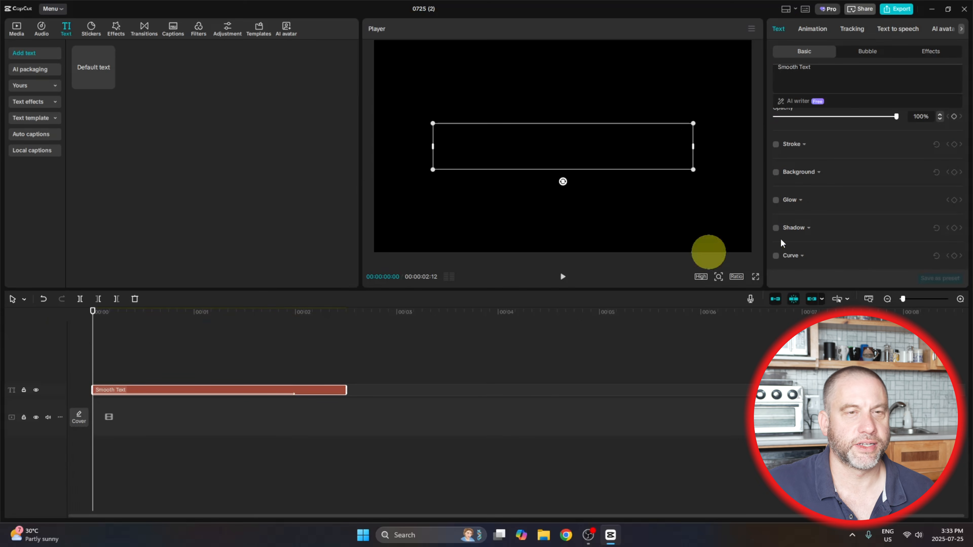
pyautogui.click(776, 200)
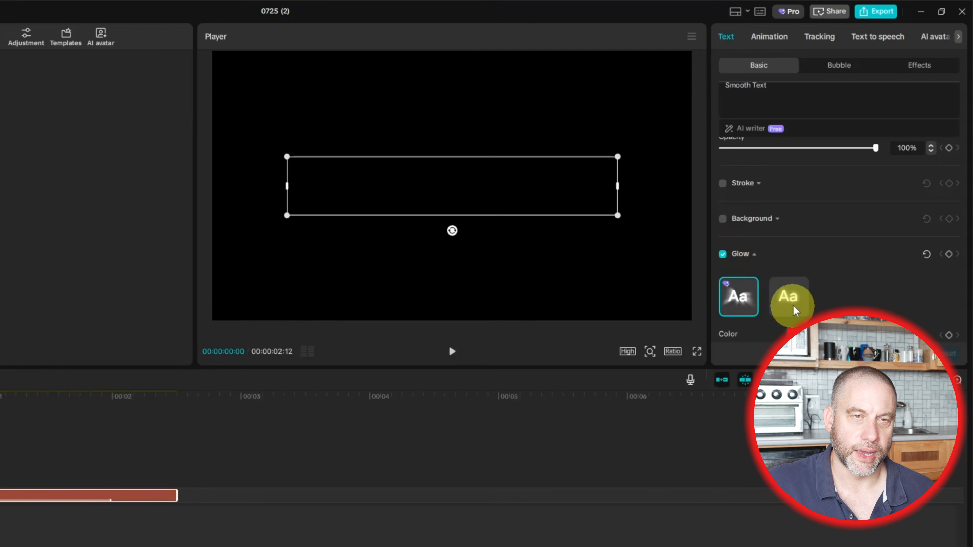
pyautogui.click(452, 352)
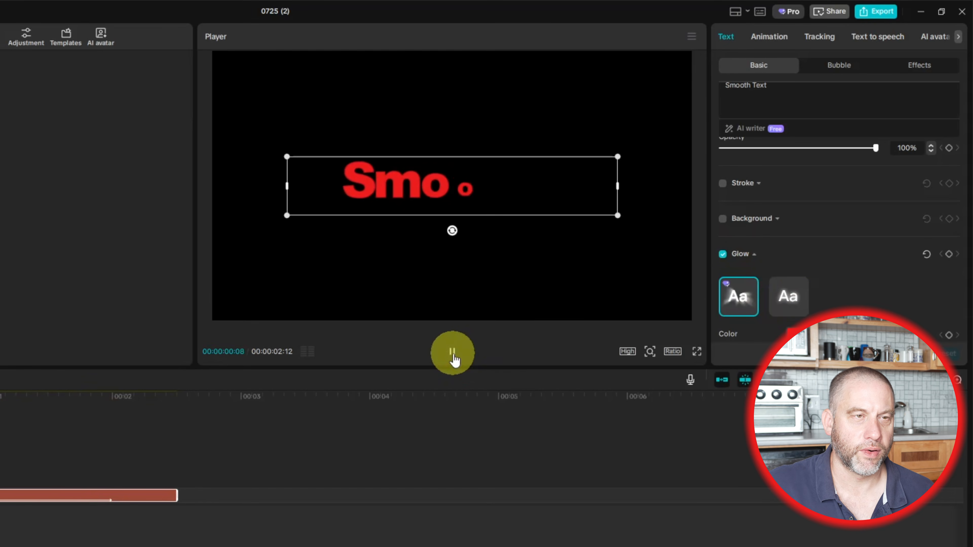
# Try the second glow style on the text, preview it in playback, and turn the glow off
pyautogui.click(783, 293)
pyautogui.click(452, 351)
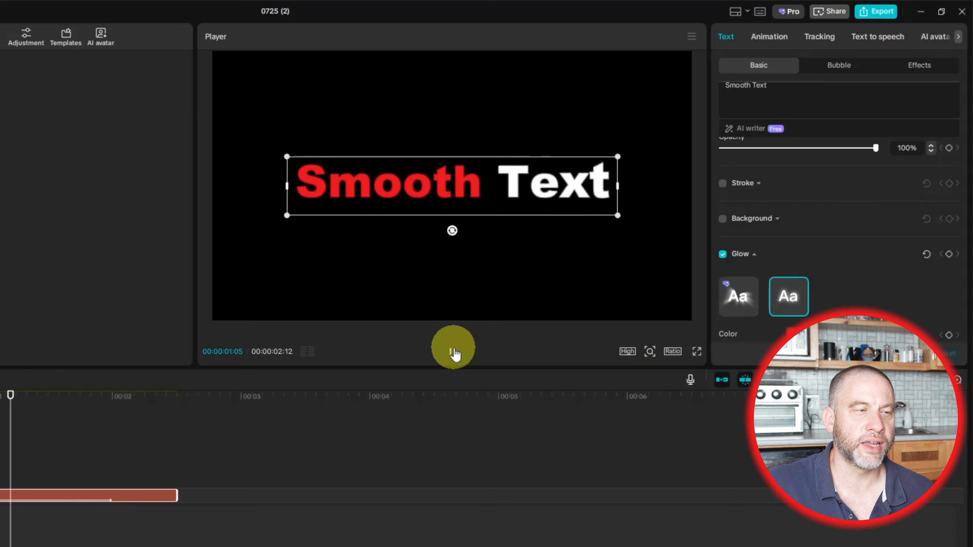
pyautogui.click(453, 352)
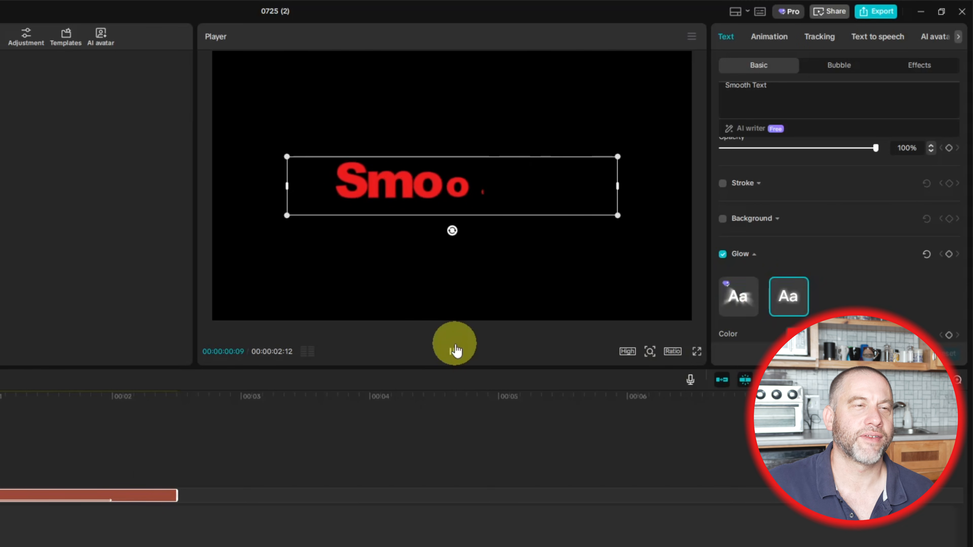
pyautogui.click(452, 352)
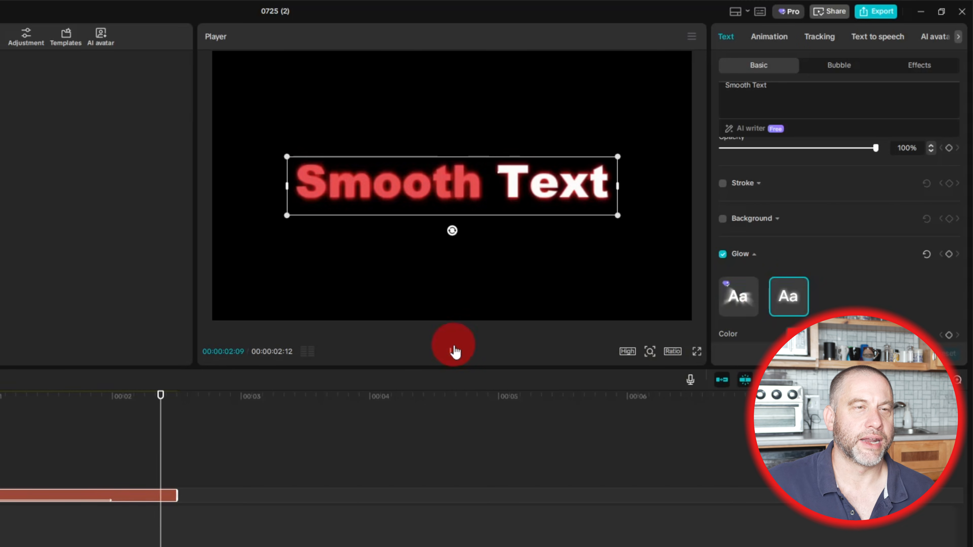
pyautogui.click(453, 351)
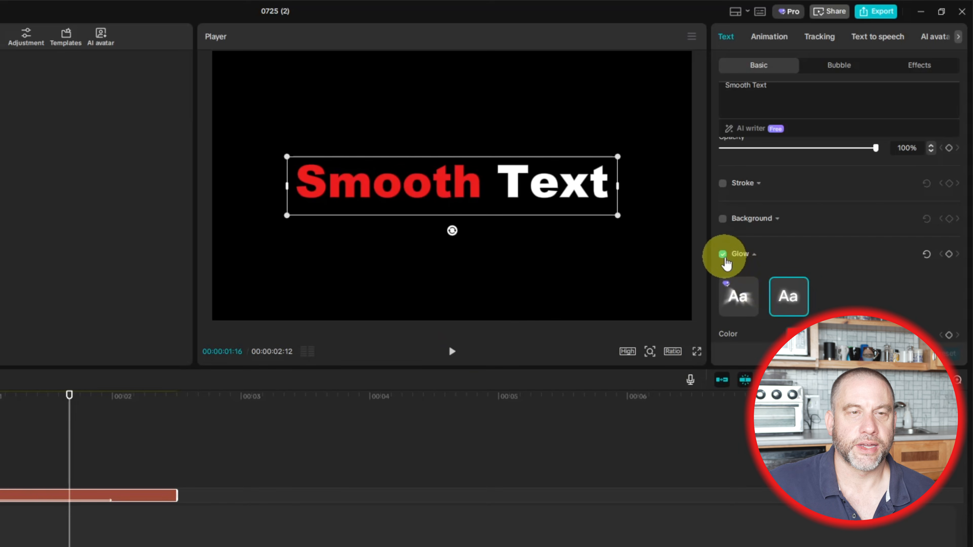
pyautogui.click(723, 254)
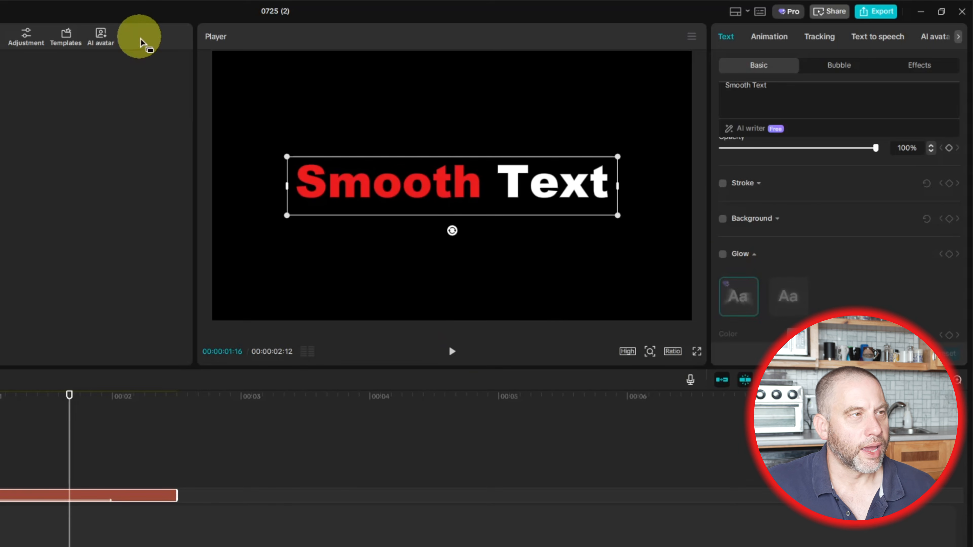
# Search the video effects library for "colorless flash"
pyautogui.click(116, 29)
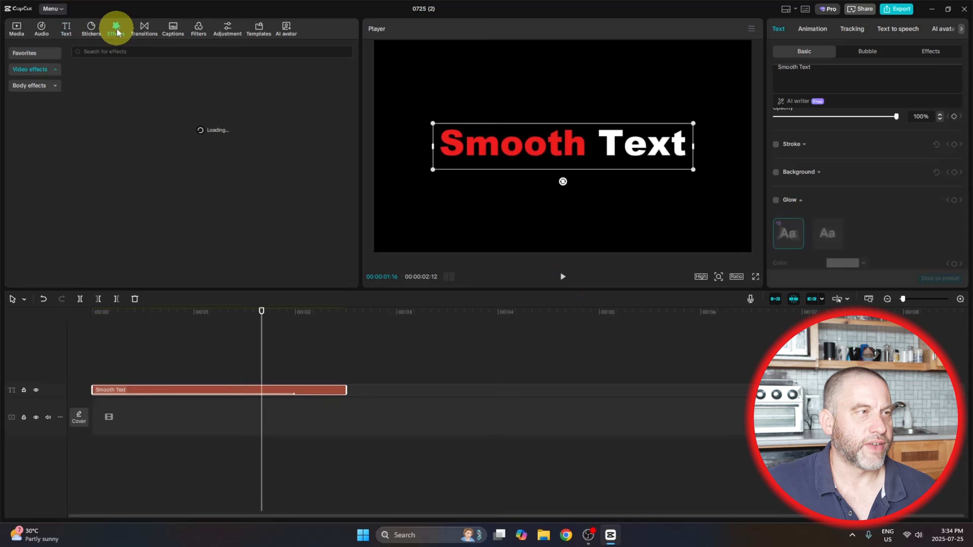
pyautogui.click(125, 52)
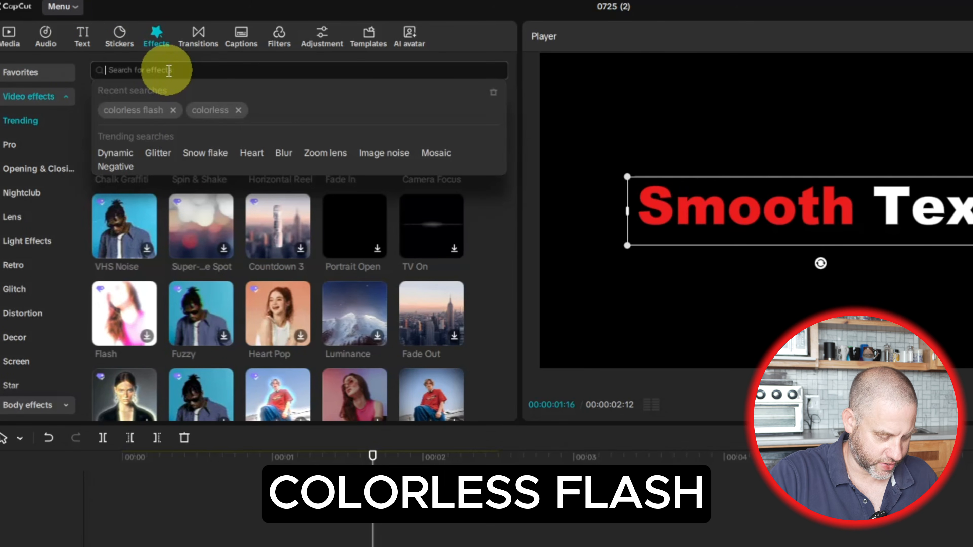
pyautogui.write('colorless flash')
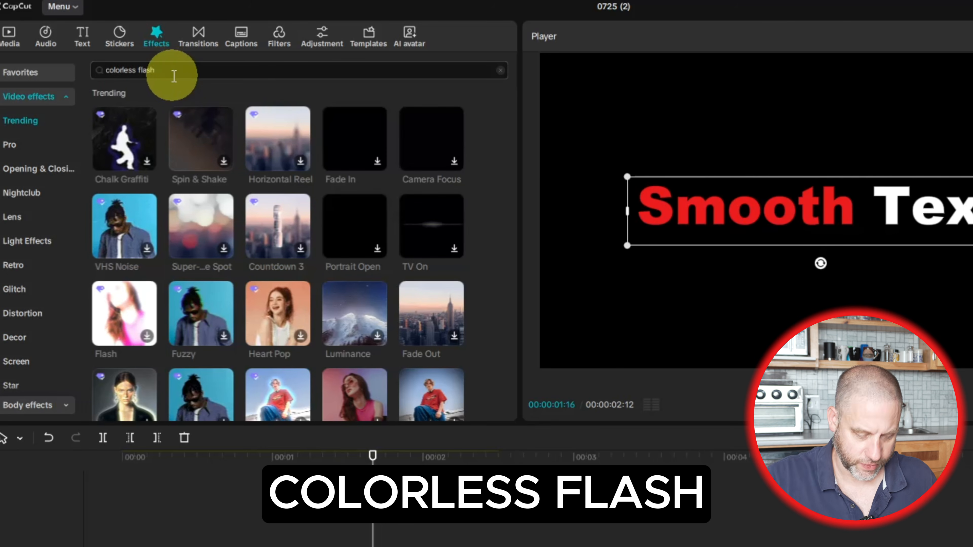
pyautogui.press('Return')
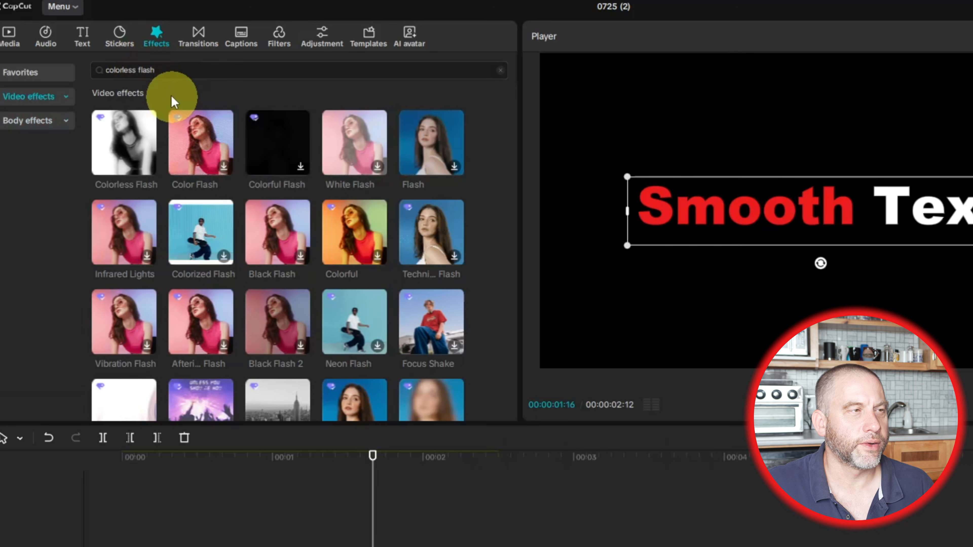
# Add the Colorless Flash effect above the text clip from the timeline start and trim it to the text clip's length
pyautogui.moveTo(125, 152)
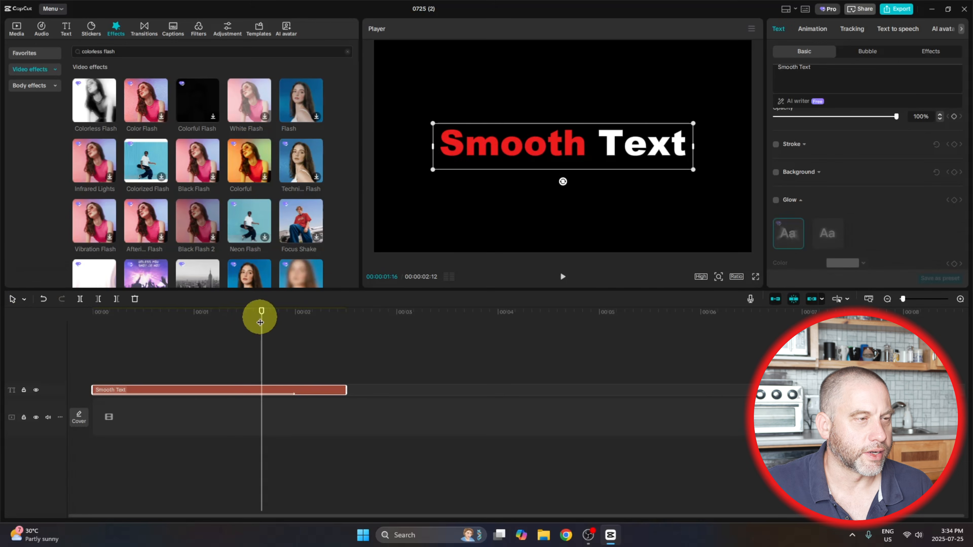
pyautogui.moveTo(261, 322); pyautogui.dragTo(5, 289)
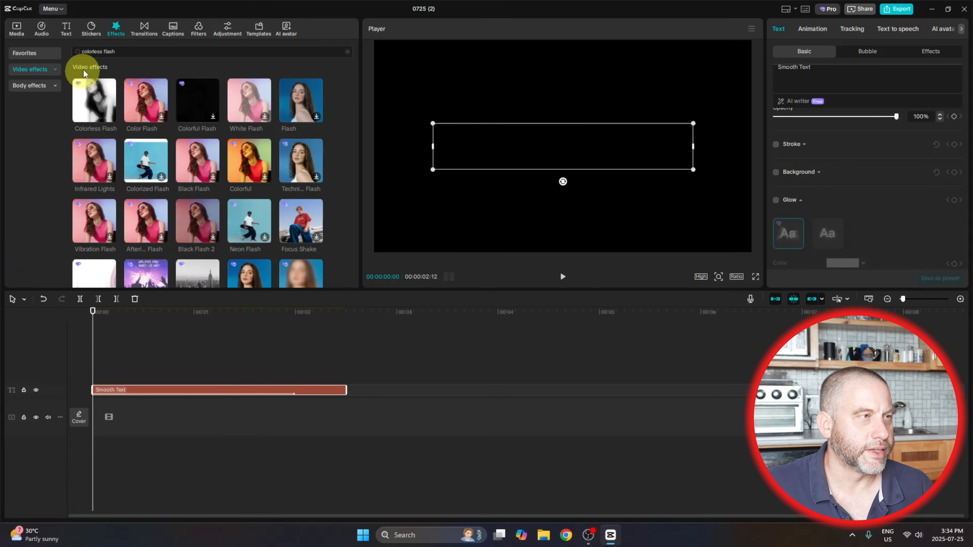
pyautogui.moveTo(105, 100)
pyautogui.moveTo(104, 100); pyautogui.dragTo(114, 375)
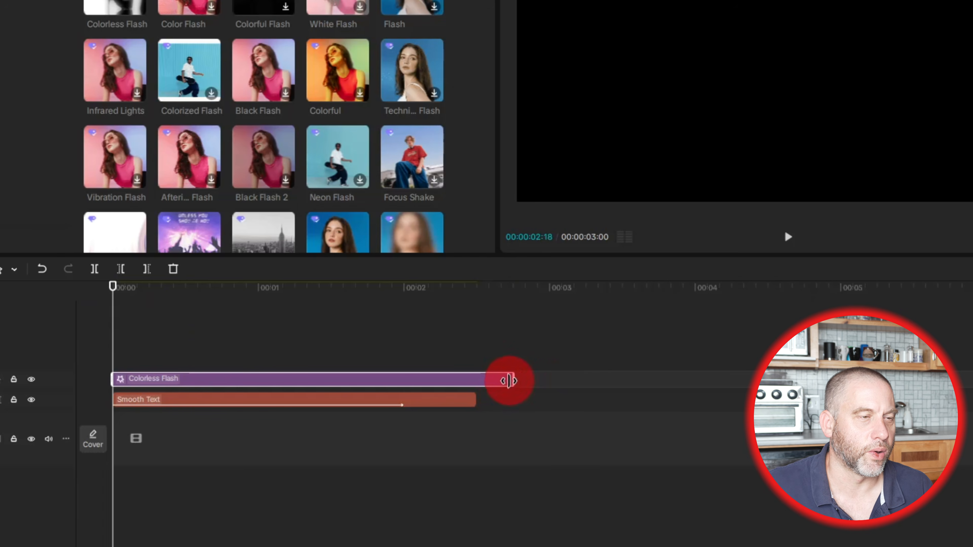
pyautogui.moveTo(484, 376); pyautogui.dragTo(472, 374)
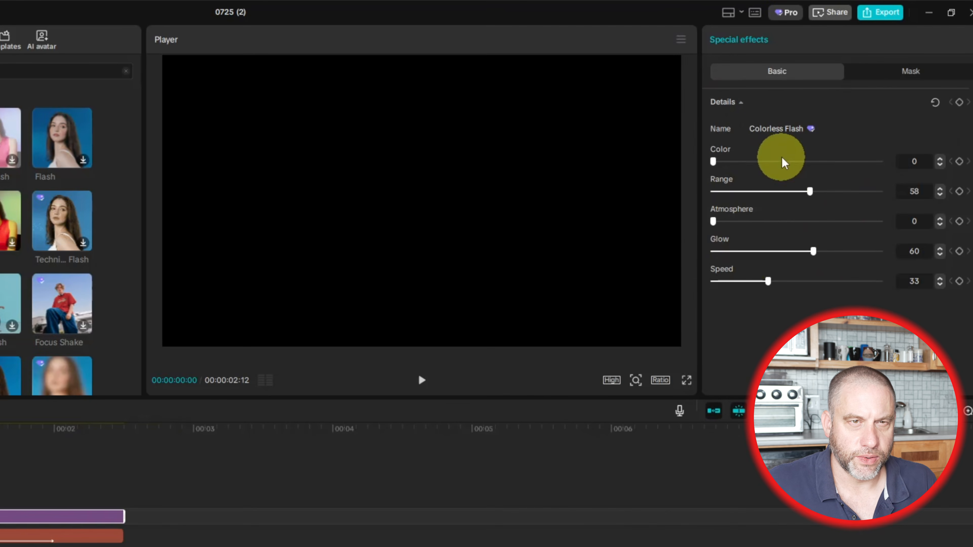
# Set the Colorless Flash effect's Range to 50, Atmosphere to 100, Glow to 10 and Speed to 0, and preview it in playback
pyautogui.click(914, 191)
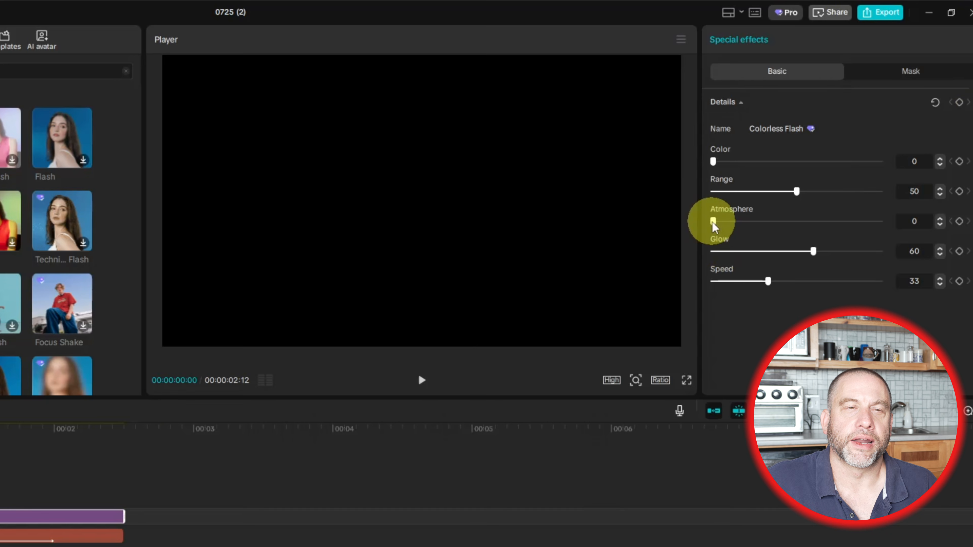
pyautogui.moveTo(712, 221); pyautogui.dragTo(828, 221)
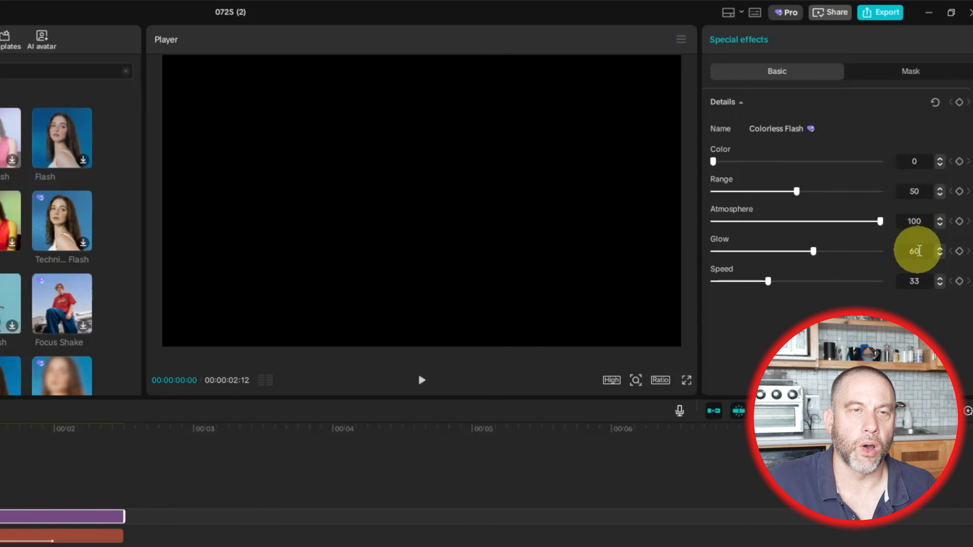
pyautogui.moveTo(921, 250); pyautogui.dragTo(885, 248)
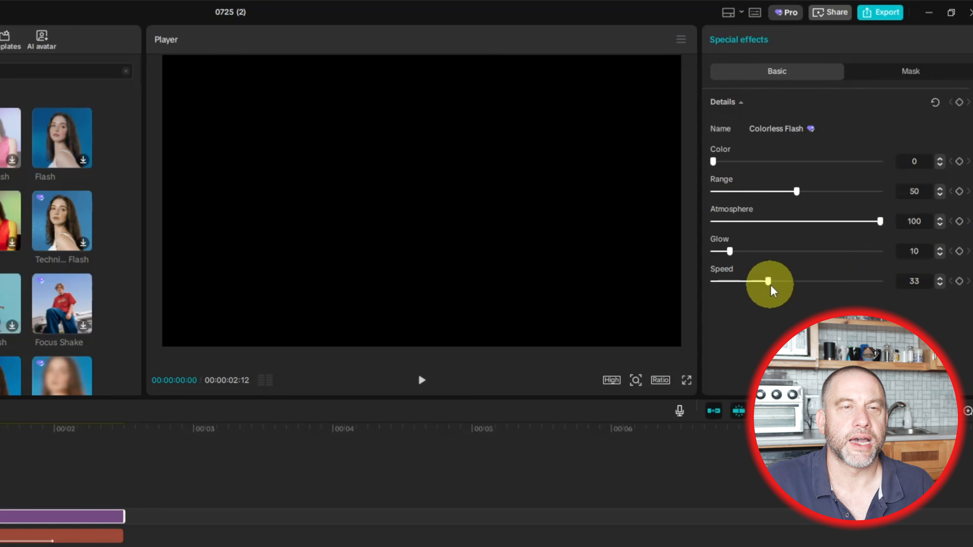
pyautogui.moveTo(771, 282); pyautogui.dragTo(773, 284)
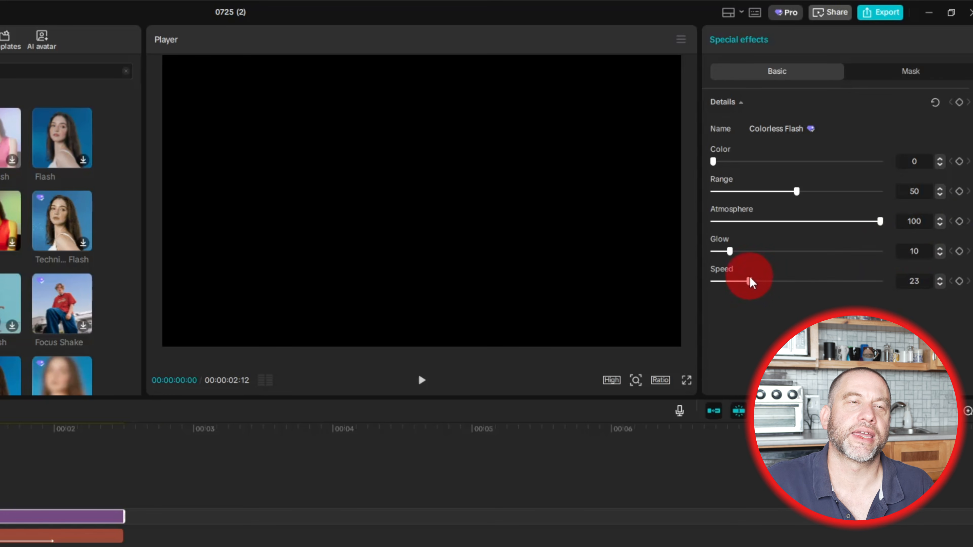
pyautogui.click(422, 380)
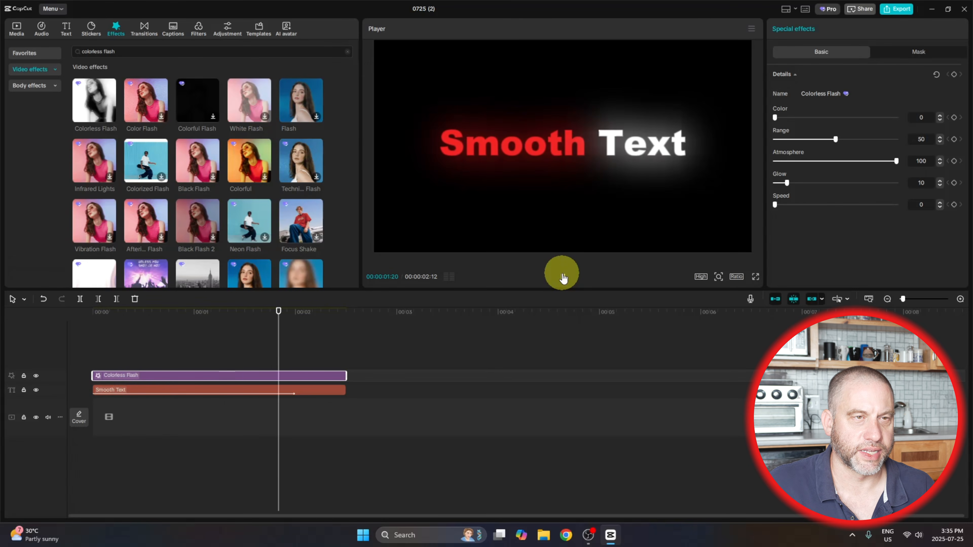
pyautogui.click(562, 277)
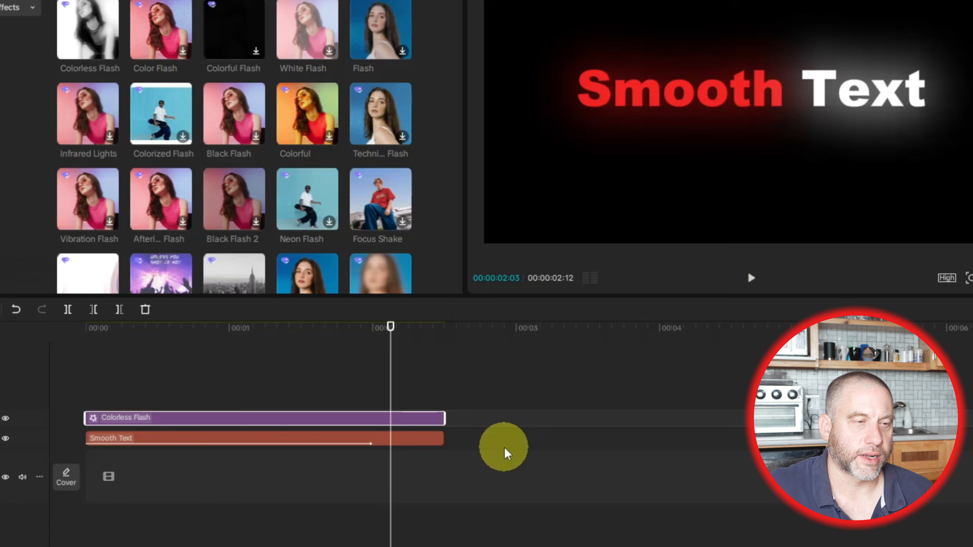
# Combine the Colorless Flash effect and the text clip into a compound clip and move it onto the main track
pyautogui.click(508, 454)
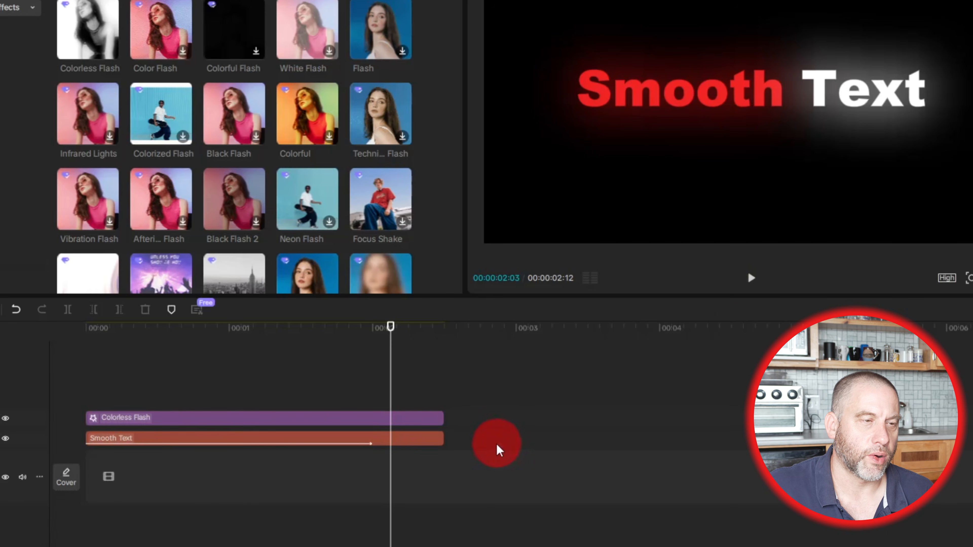
pyautogui.moveTo(498, 450); pyautogui.dragTo(420, 414)
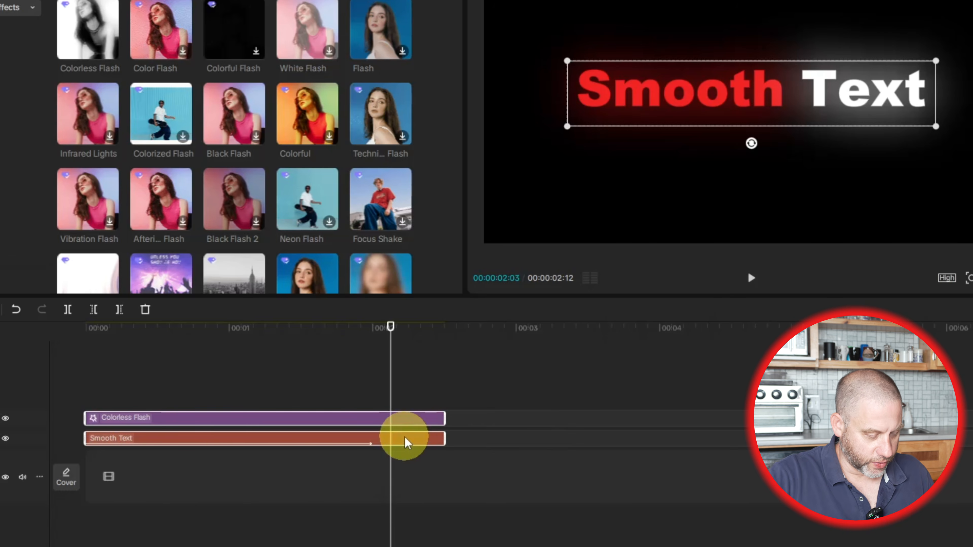
pyautogui.hotkey('alt', 'g')
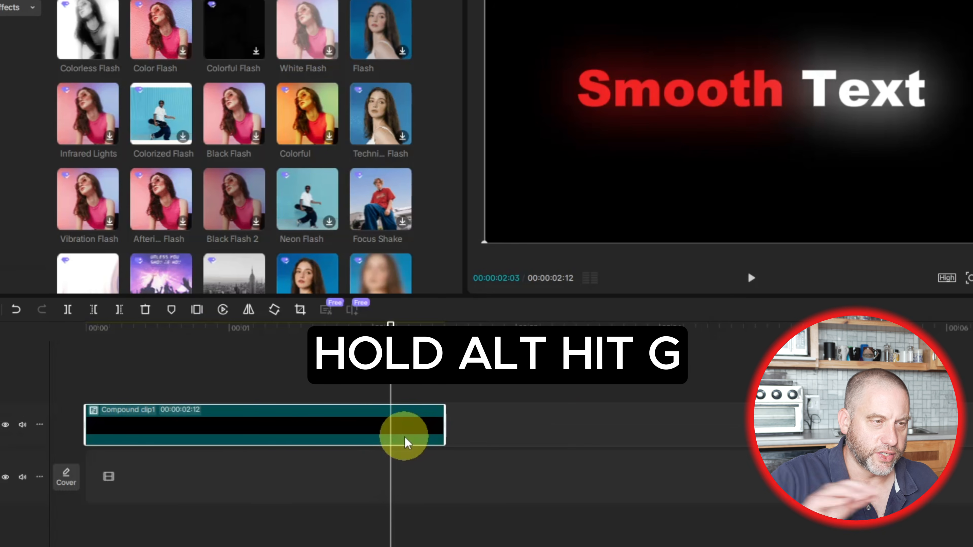
pyautogui.moveTo(341, 419); pyautogui.dragTo(344, 475)
# Return the playhead to the start and enable motion blur on the compound clip with a Blur of 50
pyautogui.moveTo(402, 407); pyautogui.dragTo(48, 402)
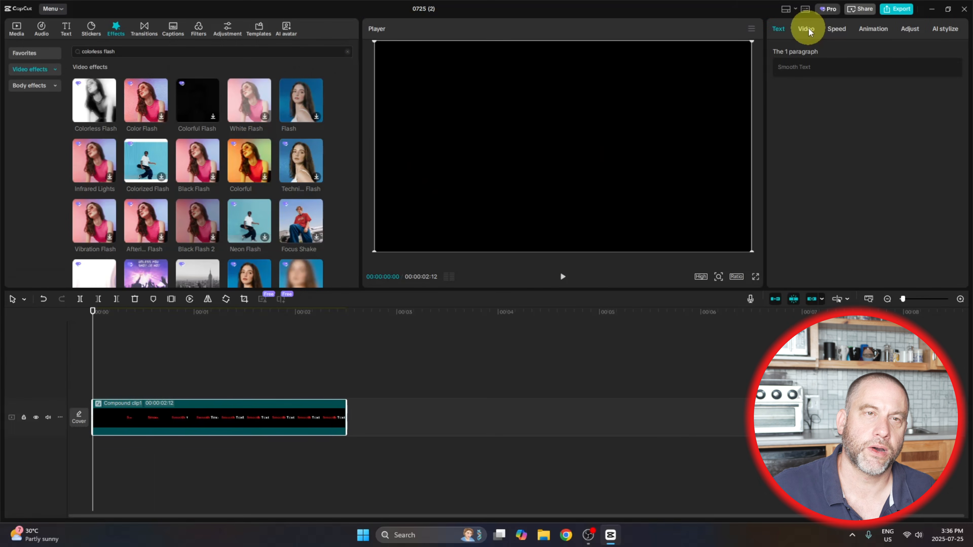
pyautogui.click(809, 28)
pyautogui.scroll(-10, 830, 152)
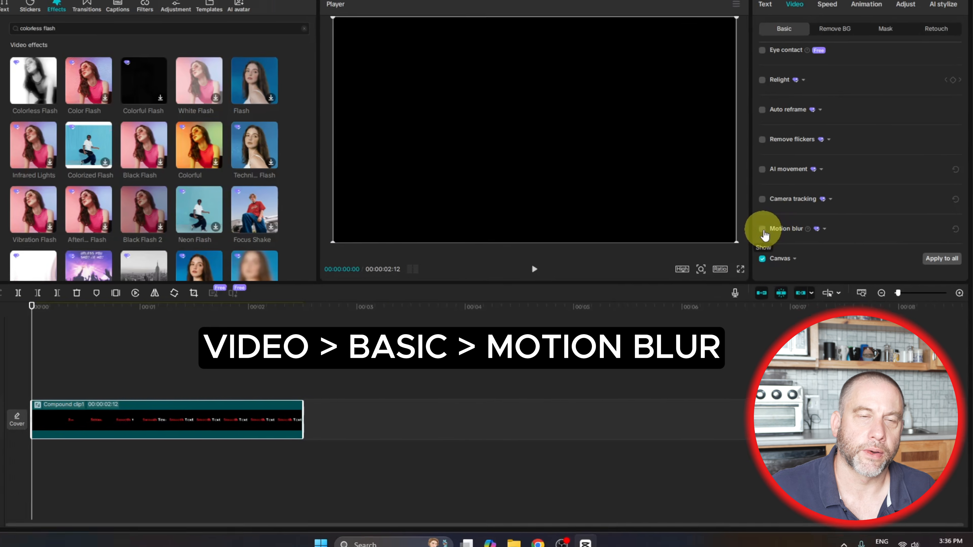
pyautogui.click(777, 240)
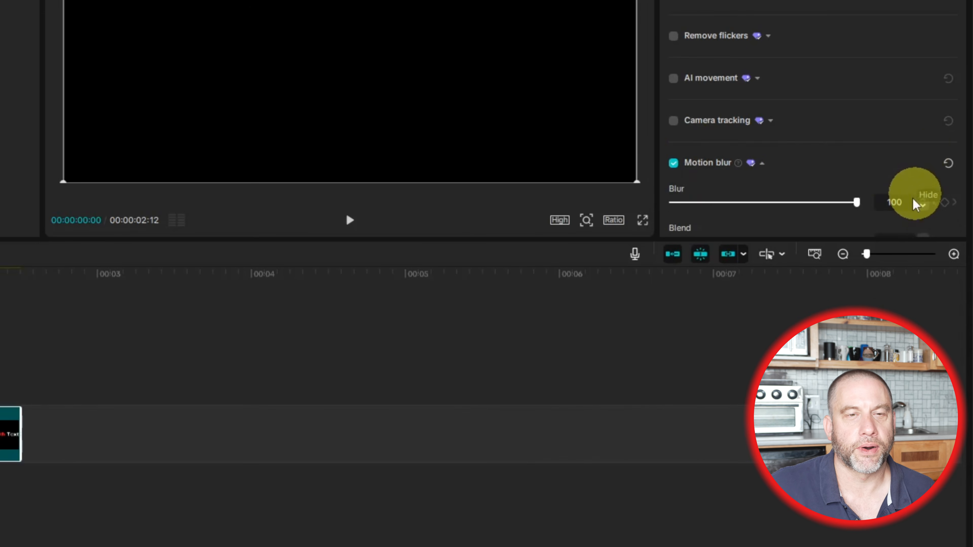
pyautogui.click(895, 202)
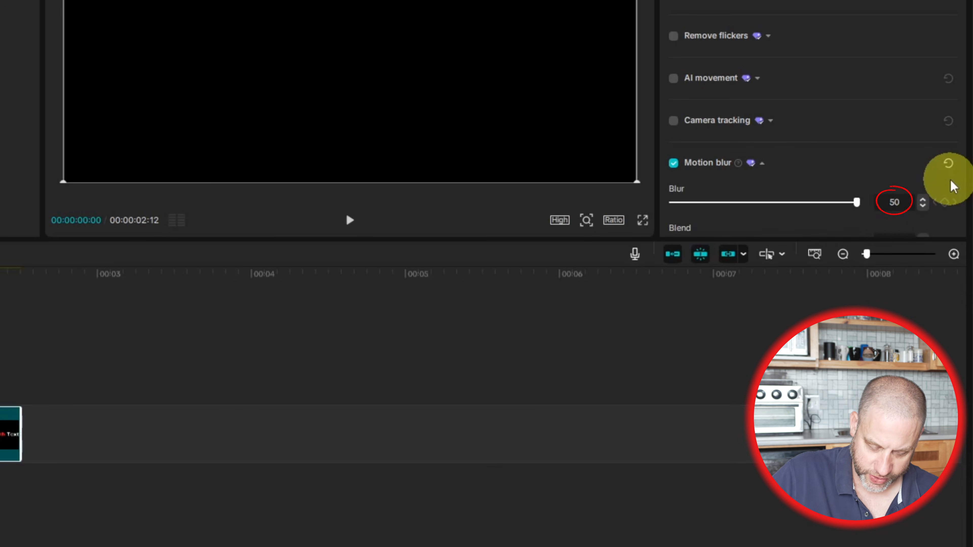
pyautogui.press('Return')
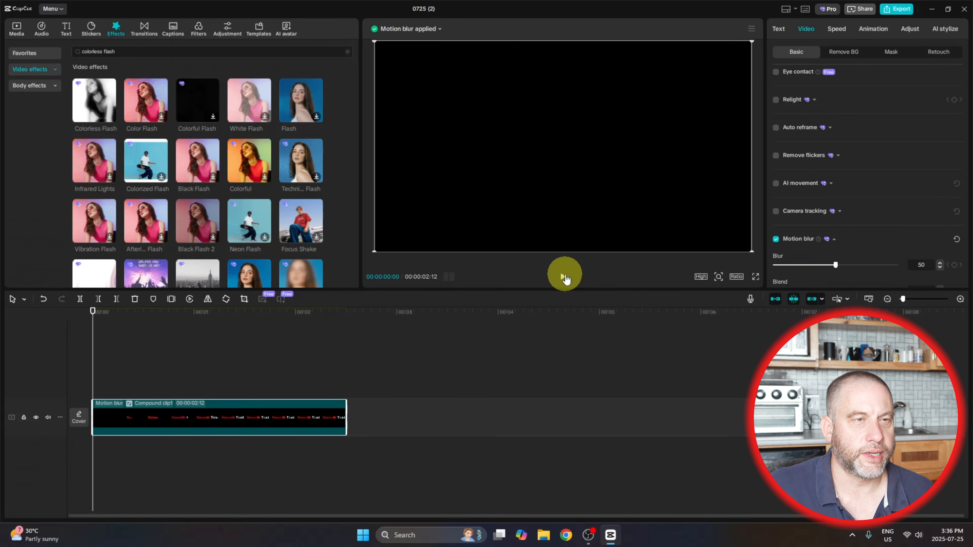
# Play the motion-blurred clip through and return the playhead to the start
pyautogui.click(565, 276)
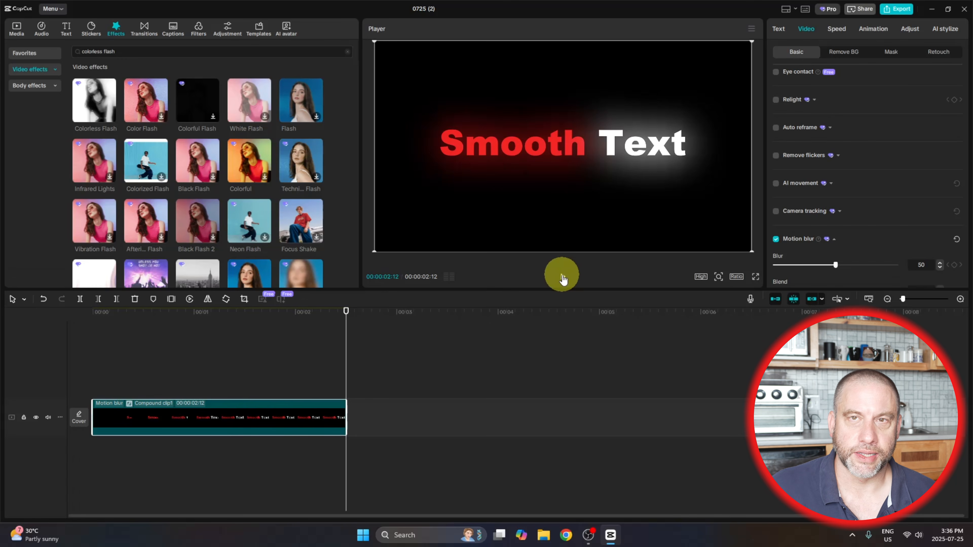
pyautogui.moveTo(346, 341); pyautogui.dragTo(347, 341)
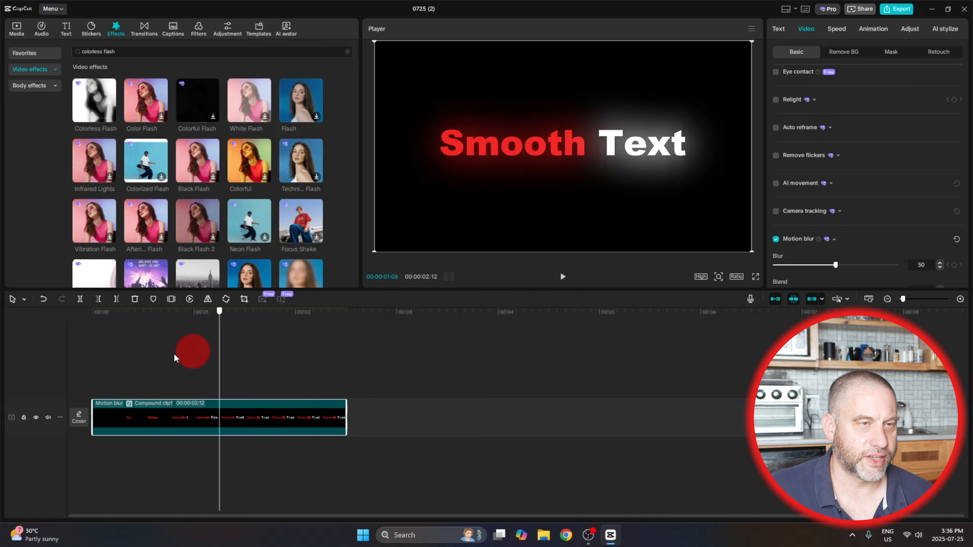
pyautogui.moveTo(174, 358); pyautogui.dragTo(65, 383)
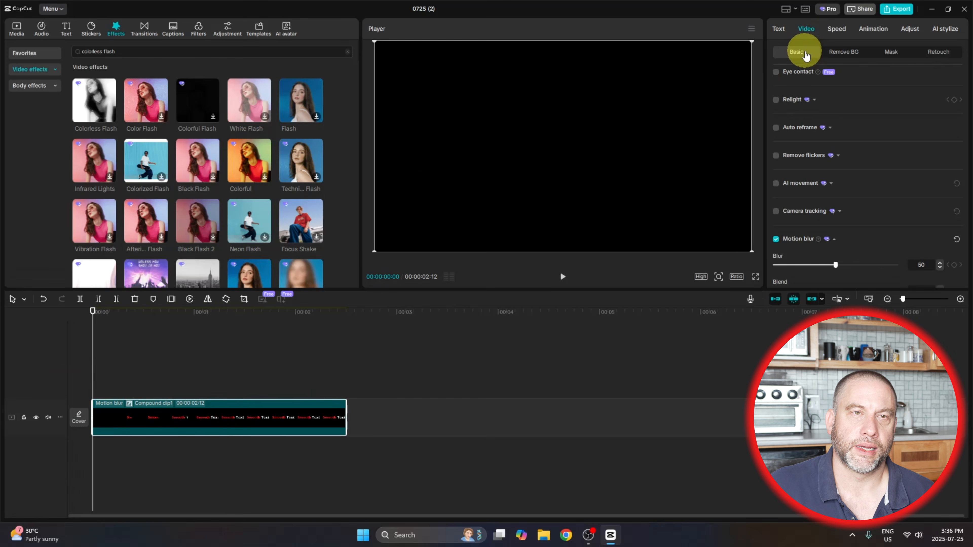
# Keyframe the compound clip's scale from 100% at its start to 120% at its end, and play it from the beginning
pyautogui.scroll(8, 806, 92)
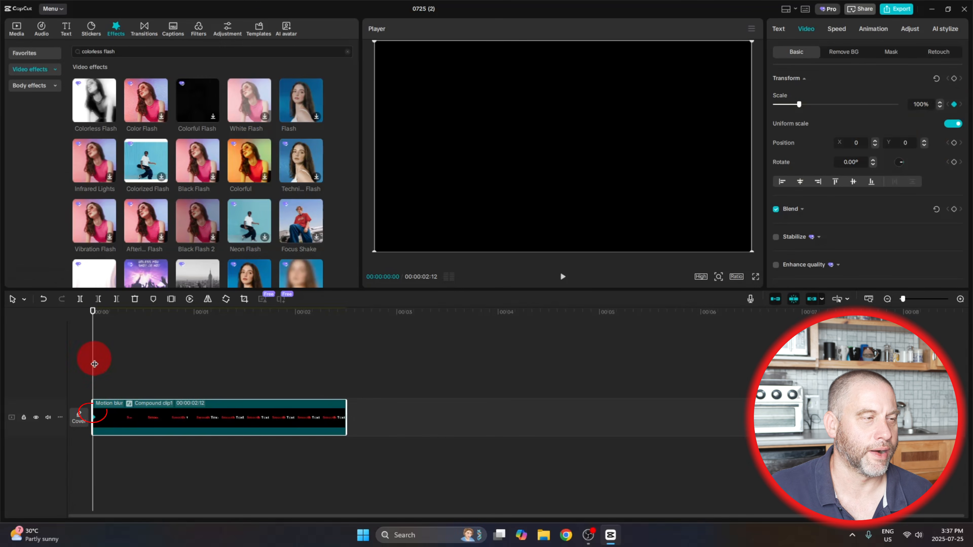
pyautogui.moveTo(100, 364); pyautogui.dragTo(361, 376)
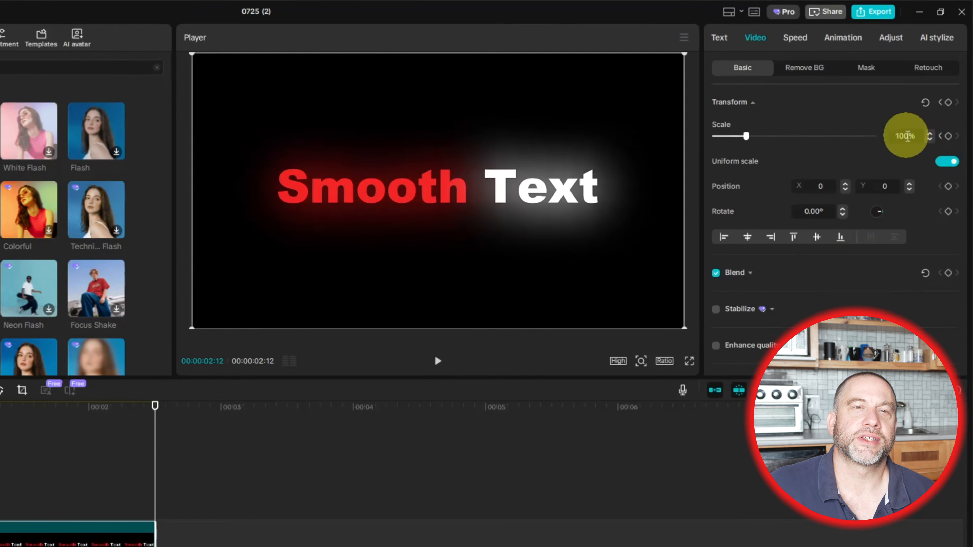
pyautogui.click(921, 104)
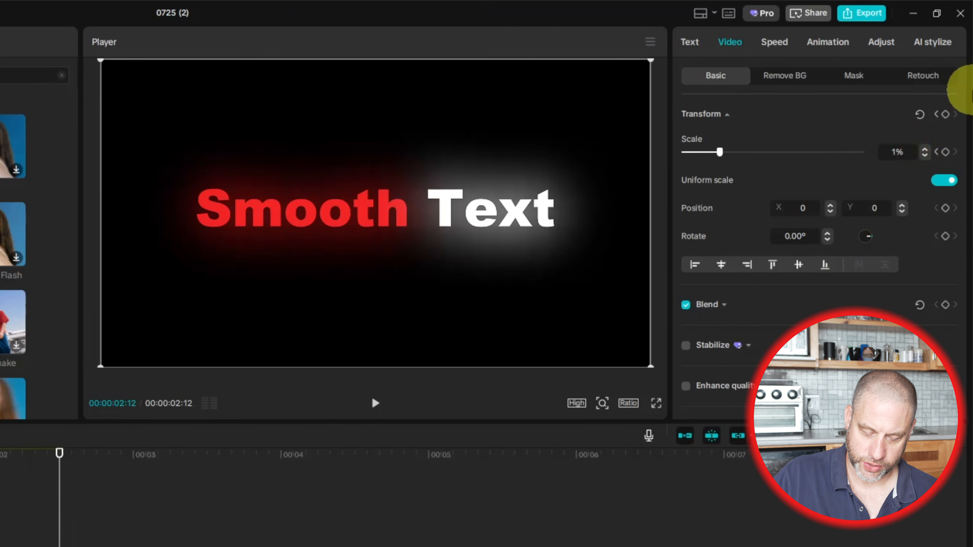
pyautogui.write('120')
pyautogui.press('Return')
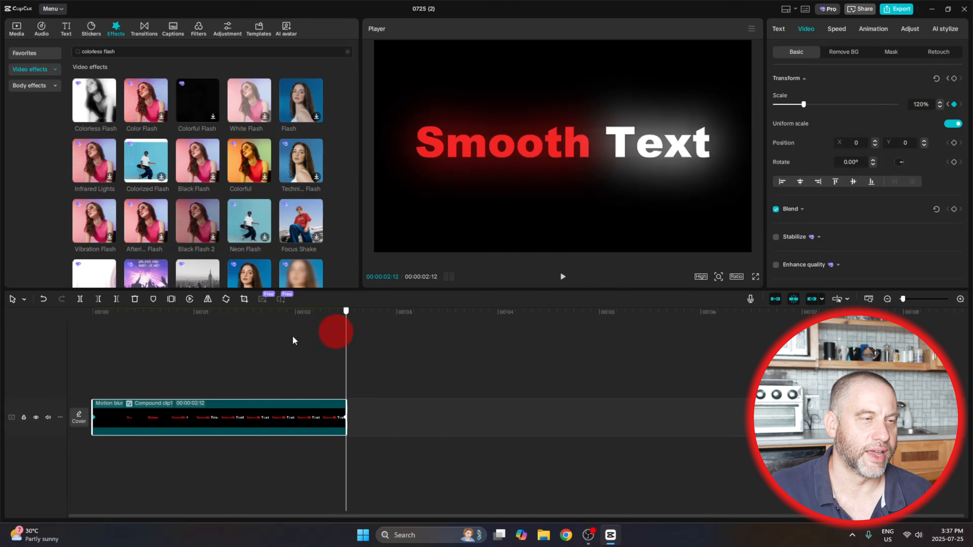
pyautogui.moveTo(337, 330); pyautogui.dragTo(57, 368)
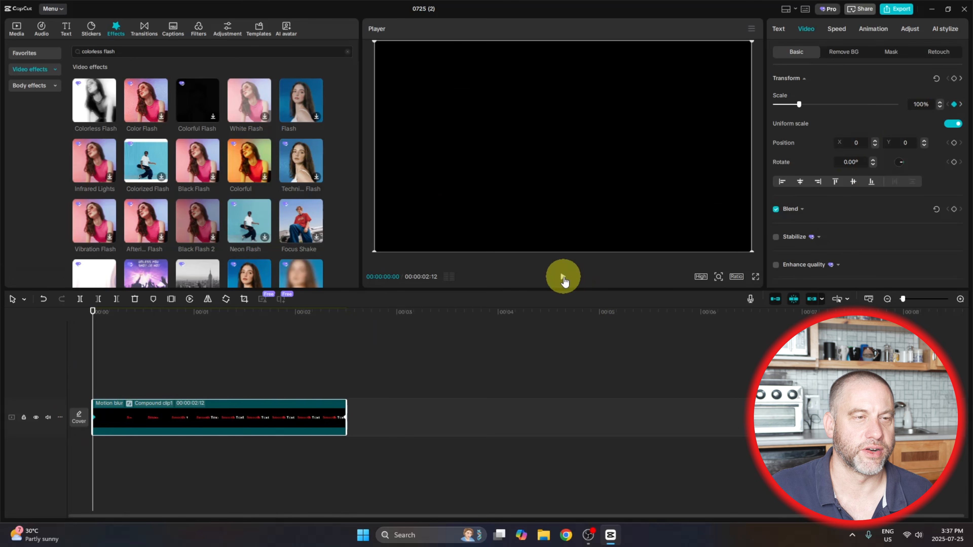
pyautogui.click(562, 277)
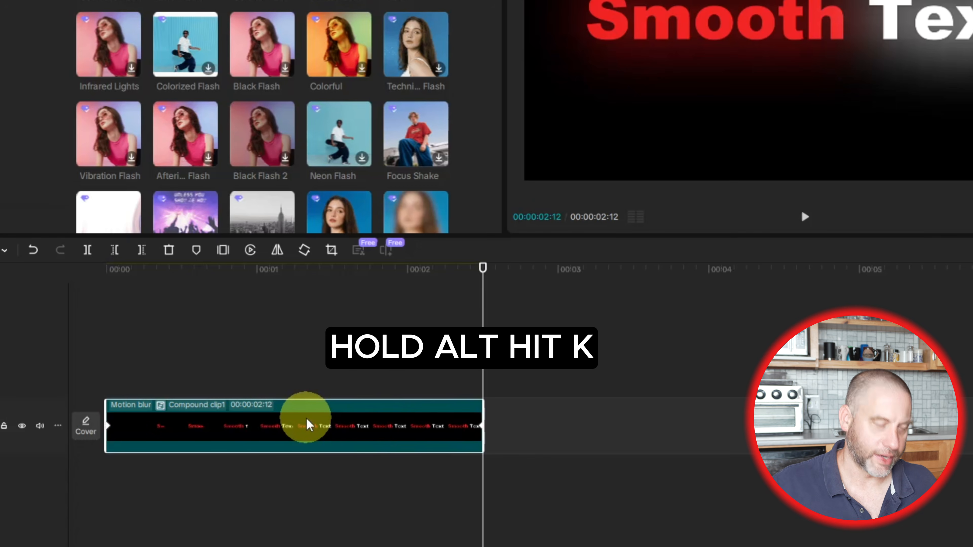
# Show the compound clip's keyframe graph and apply the Ease preset curve to the scale animation
pyautogui.hotkey('alt', 'k')
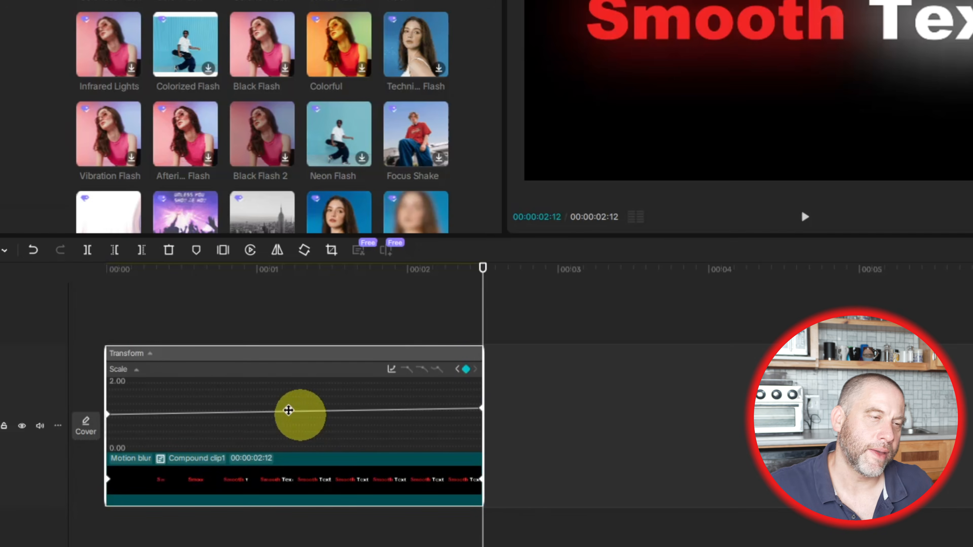
pyautogui.click(475, 431)
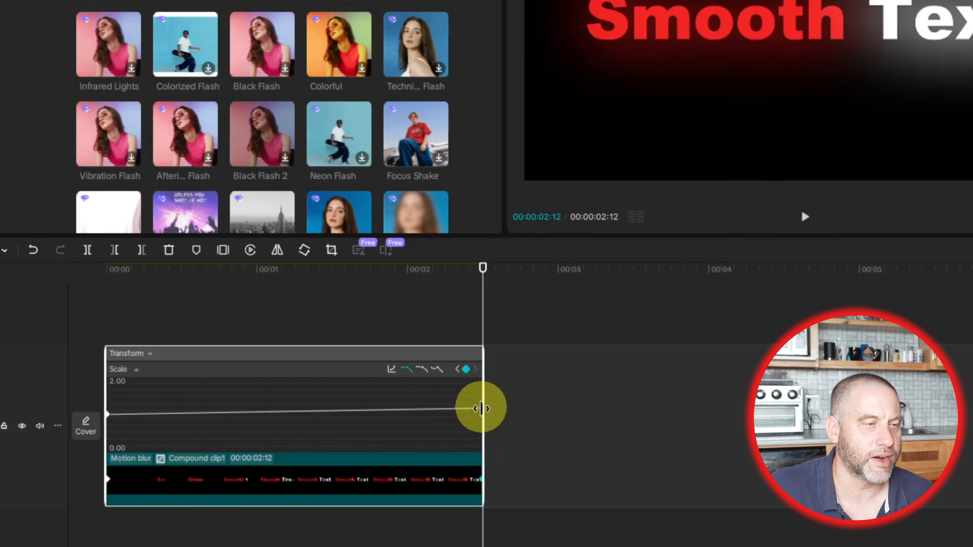
pyautogui.click(390, 370)
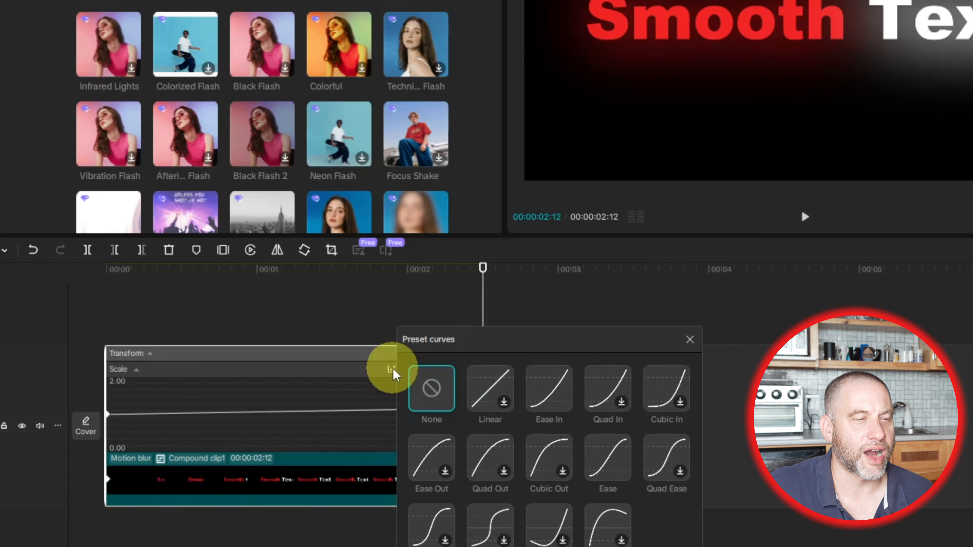
pyautogui.click(608, 464)
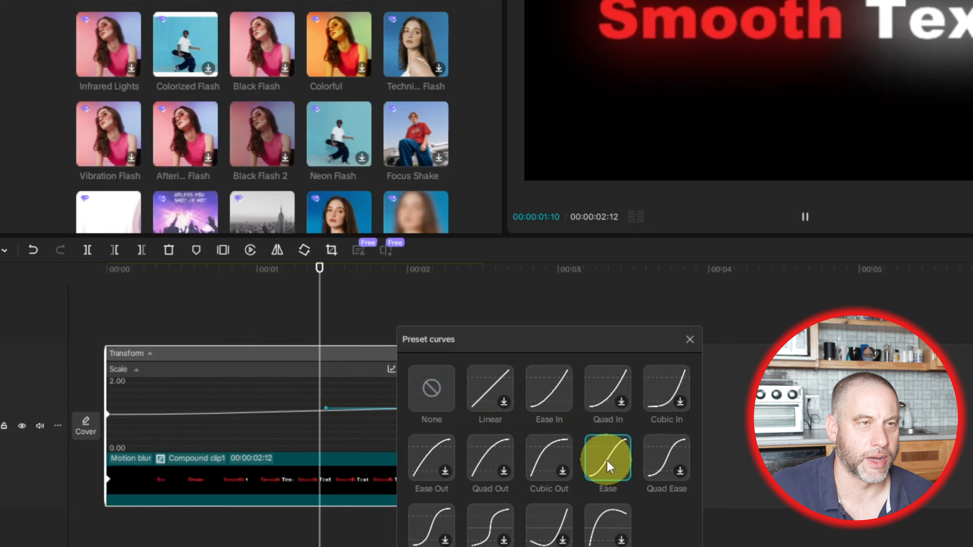
# Close the preset curves and hide the compound clip's keyframe graph
pyautogui.click(690, 340)
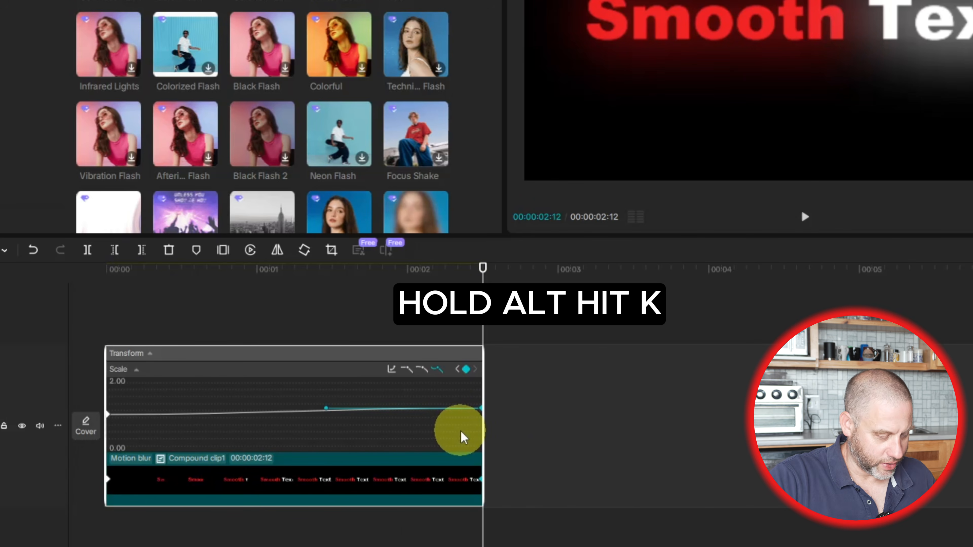
pyautogui.hotkey('alt', 'k')
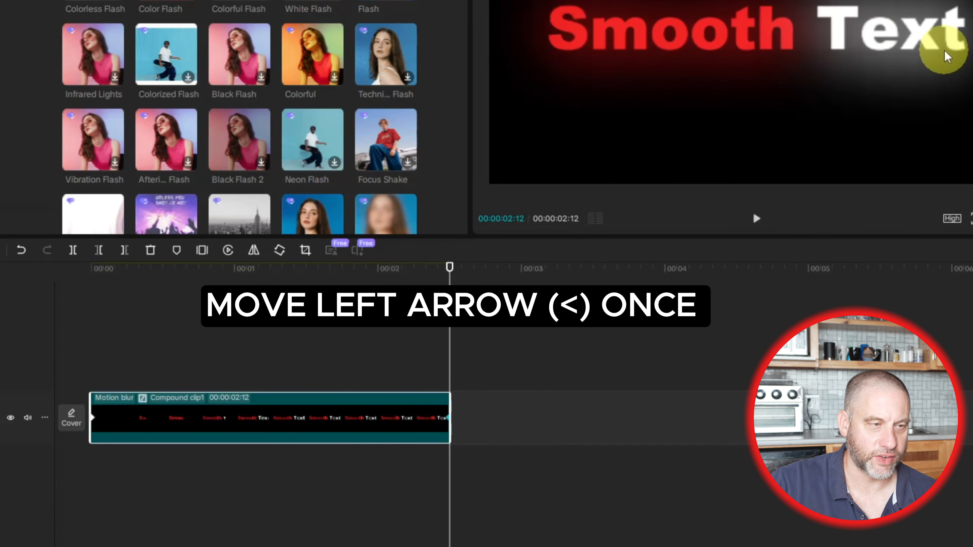
# Add an opacity keyframe of 0% to the compound clip one frame before its end, at 00:00:02:11
pyautogui.press('Left')
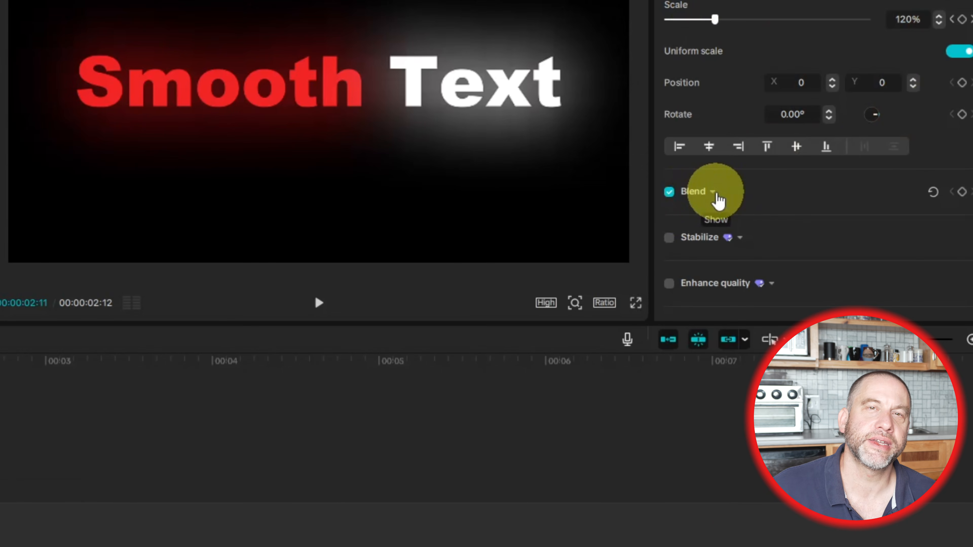
pyautogui.click(714, 192)
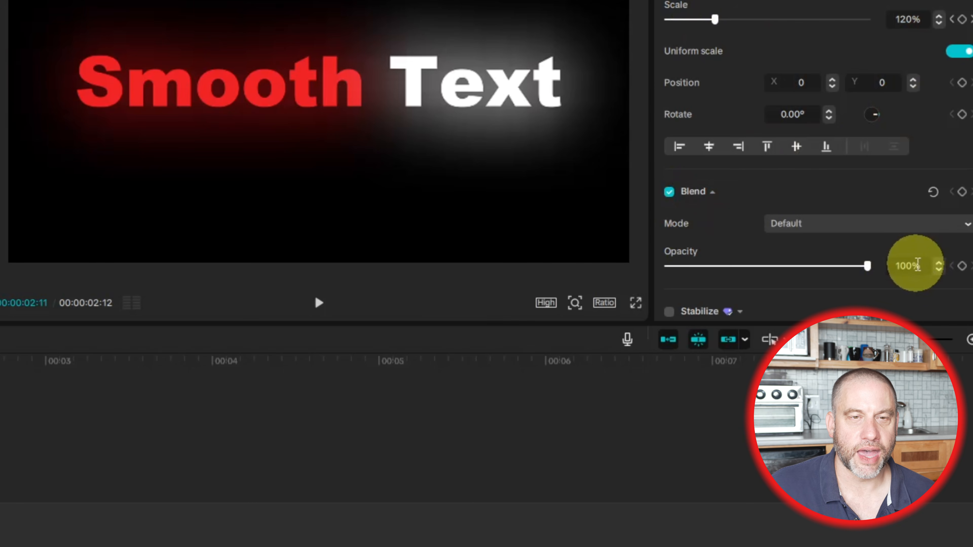
pyautogui.click(962, 266)
pyautogui.click(902, 265)
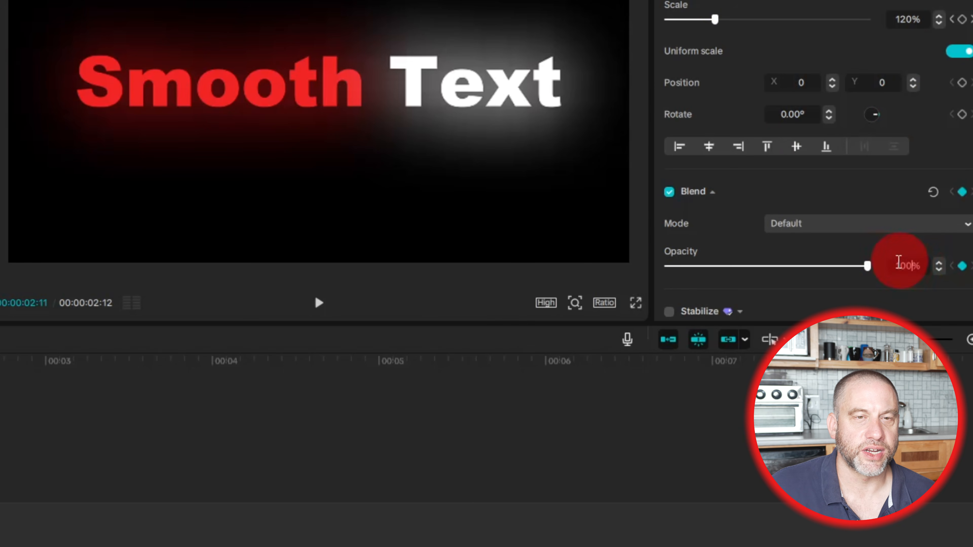
pyautogui.press('Return')
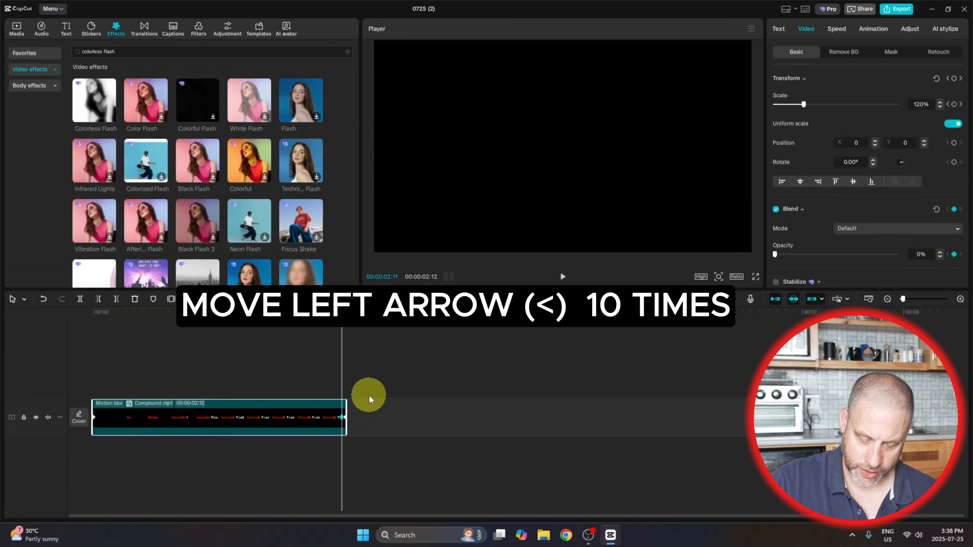
# Go back ten frames to 00:00:02:01 and set the compound clip's opacity to 100% to create the fade-out's starting keyframe
pyautogui.press('Left')
pyautogui.press('Left')
pyautogui.press('Left')
pyautogui.press('Left')
pyautogui.press('Left')
pyautogui.press('Left')
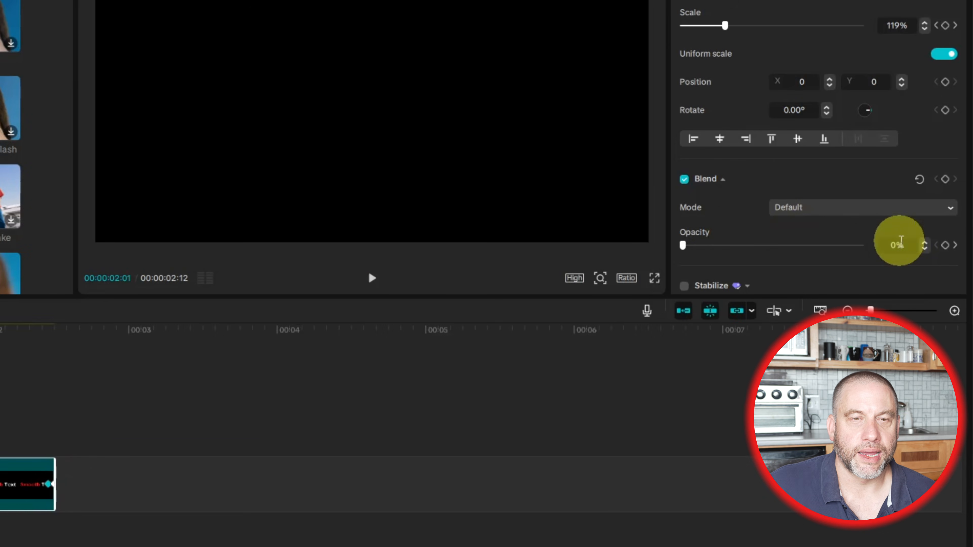
pyautogui.click(912, 250)
pyautogui.moveTo(883, 240); pyautogui.dragTo(847, 235)
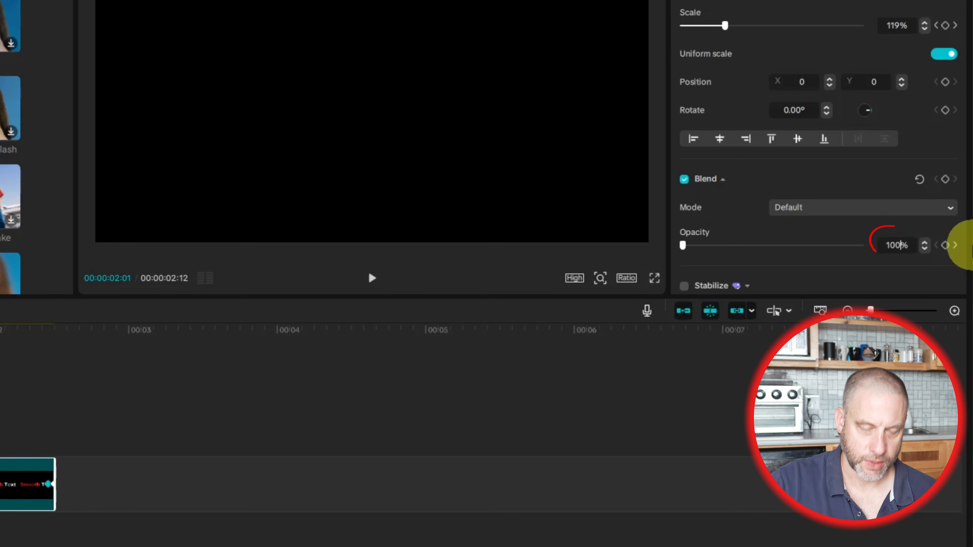
pyautogui.press('Return')
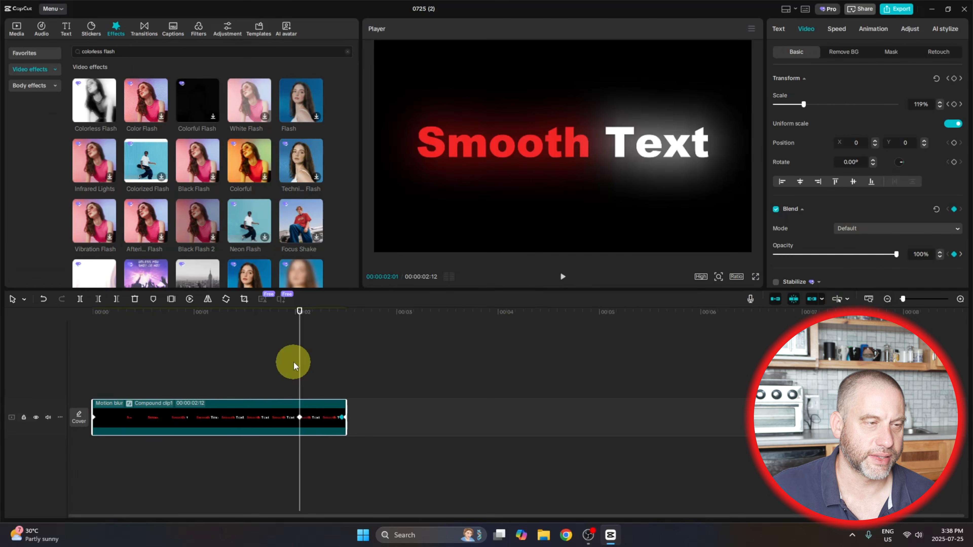
# Return the playhead to the start and play the finished text animation in full screen
pyautogui.moveTo(297, 368); pyautogui.dragTo(252, 378)
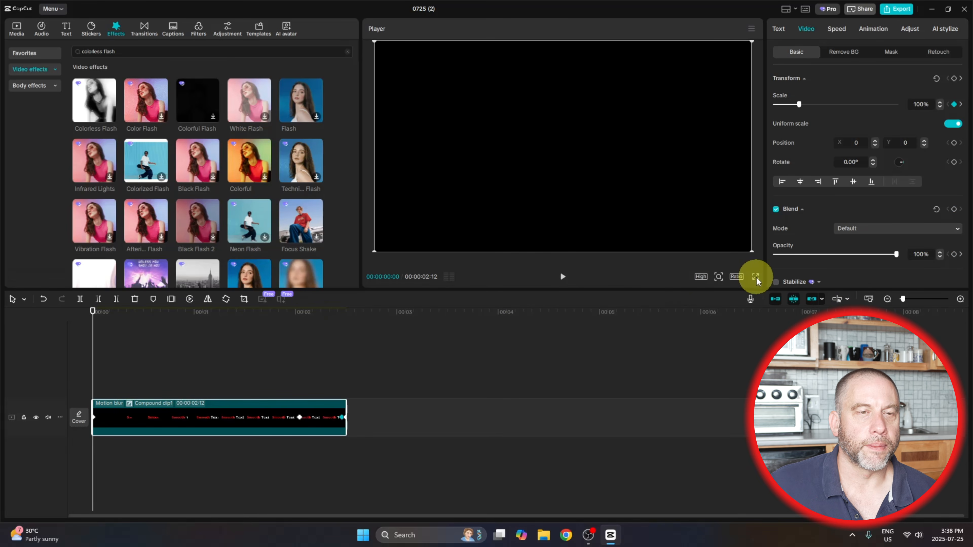
pyautogui.click(756, 278)
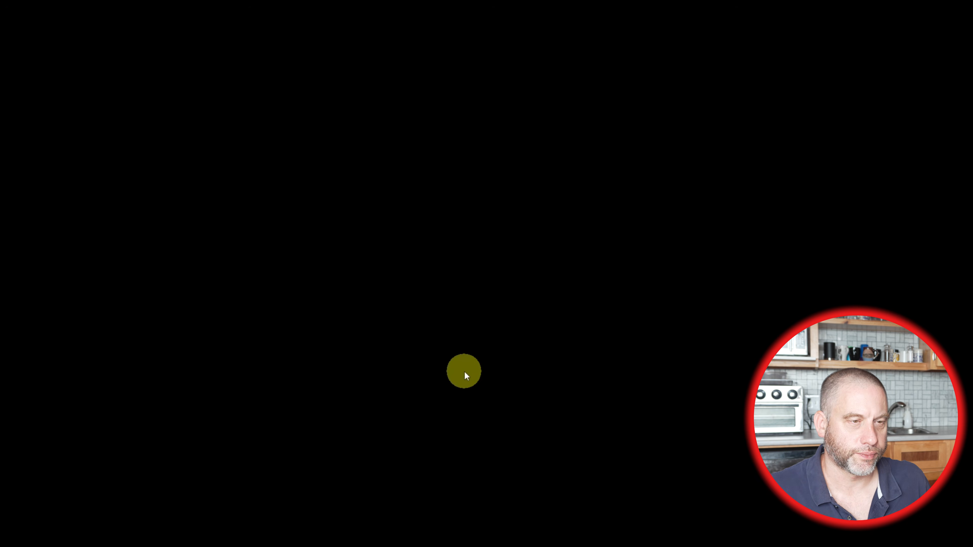
pyautogui.click(347, 502)
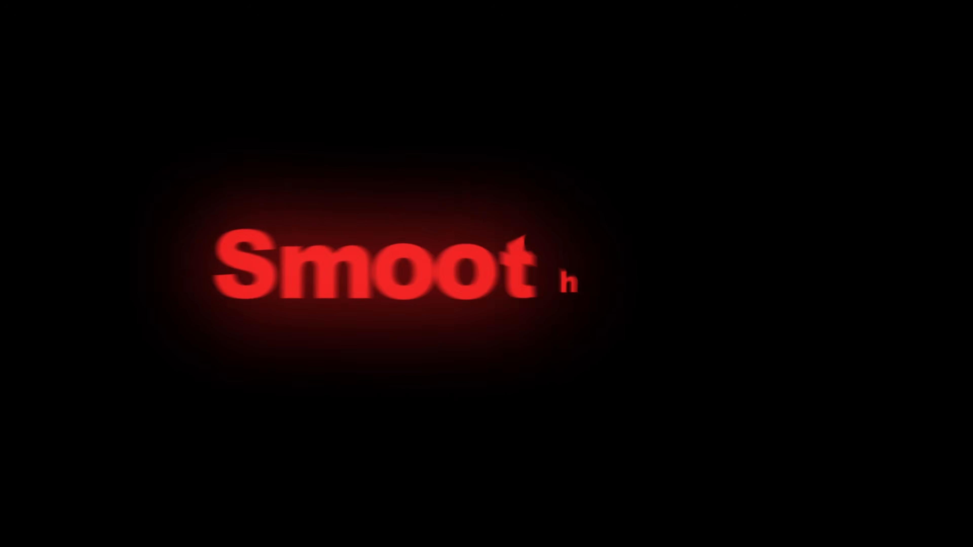